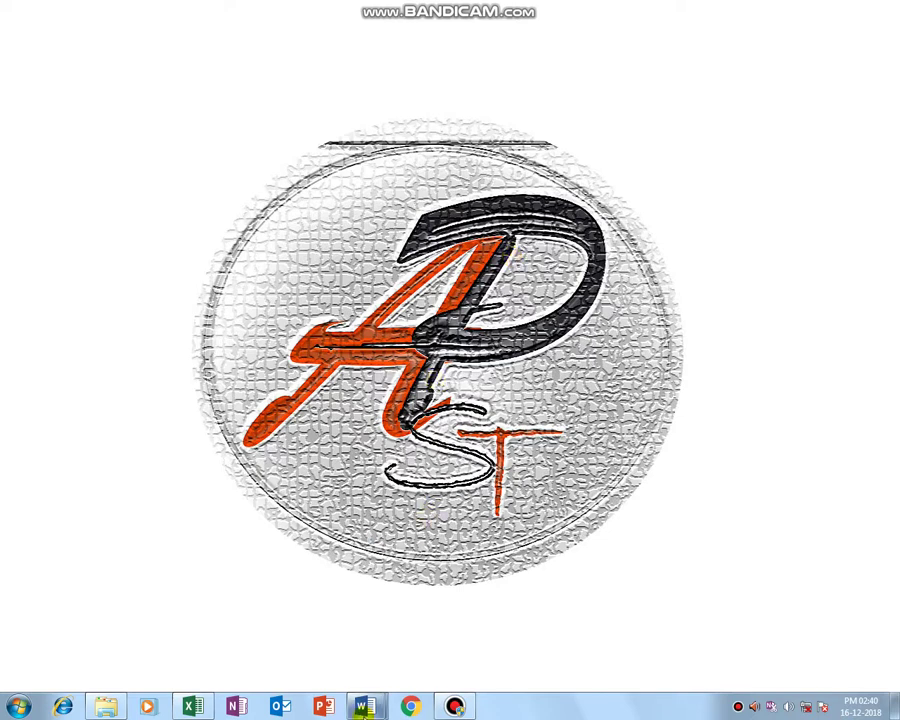
Step: Switch to the blank Document1 window from the taskbar
mouse_move(364, 710)
left_click(417, 651)
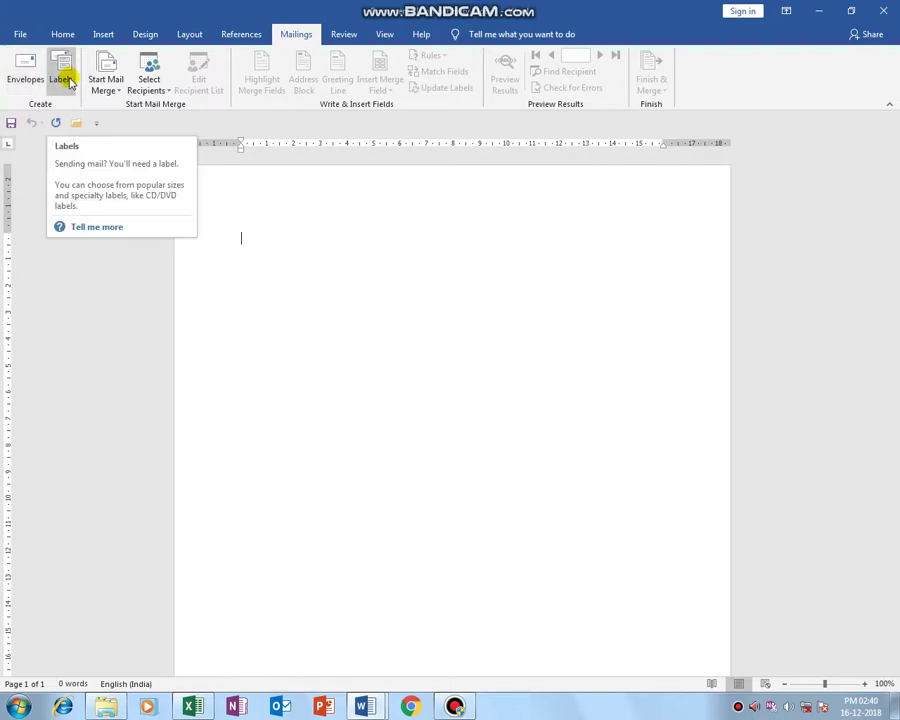
Step: Select the Microsoft 30 Per Page Address Label in Label Options after checking its details
left_click(64, 78)
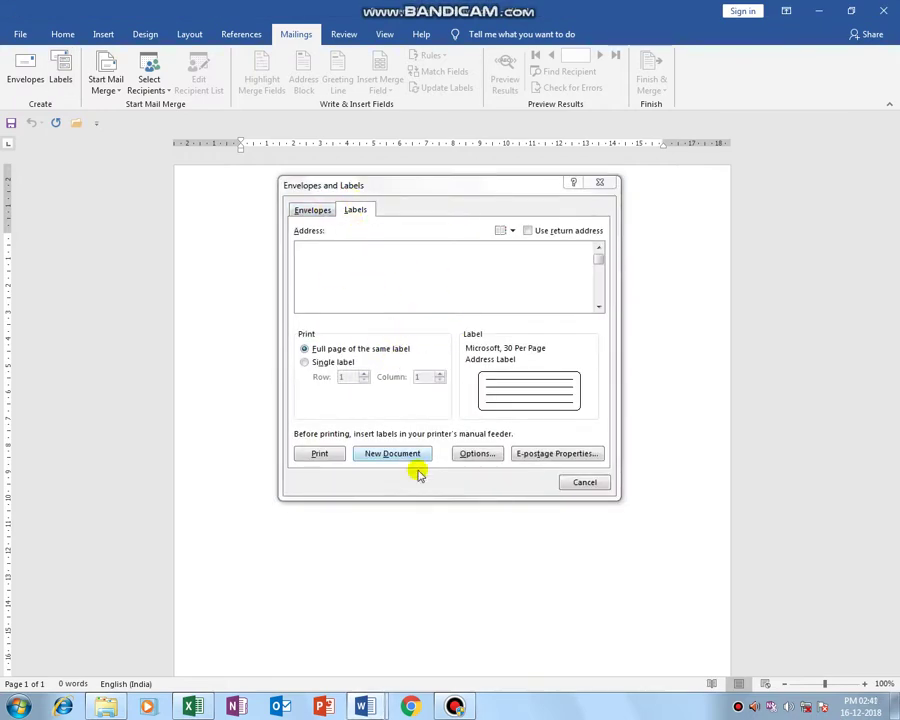
left_click(472, 457)
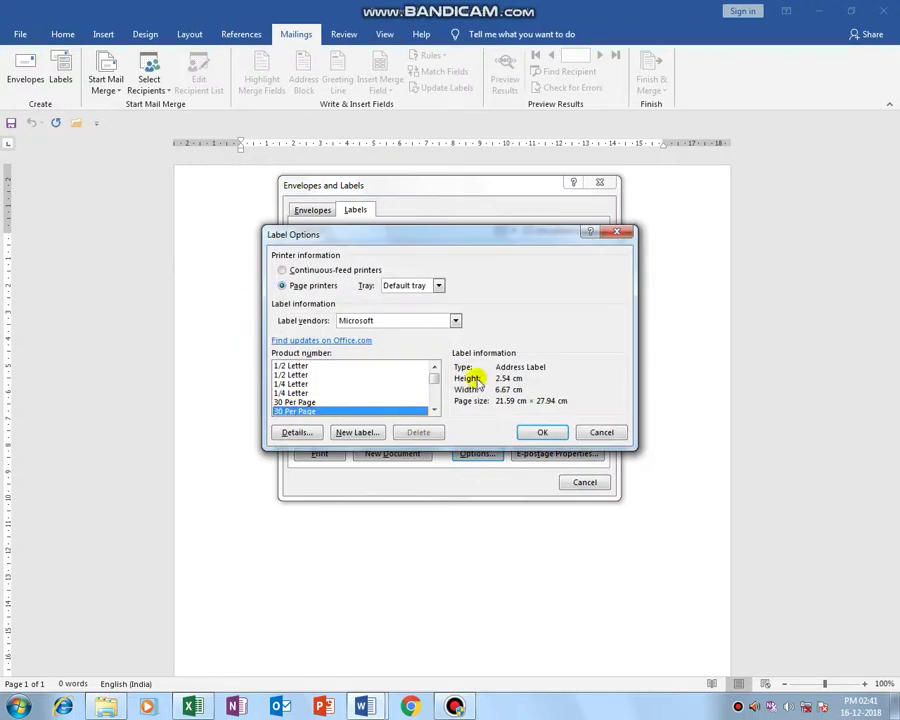
left_click(357, 432)
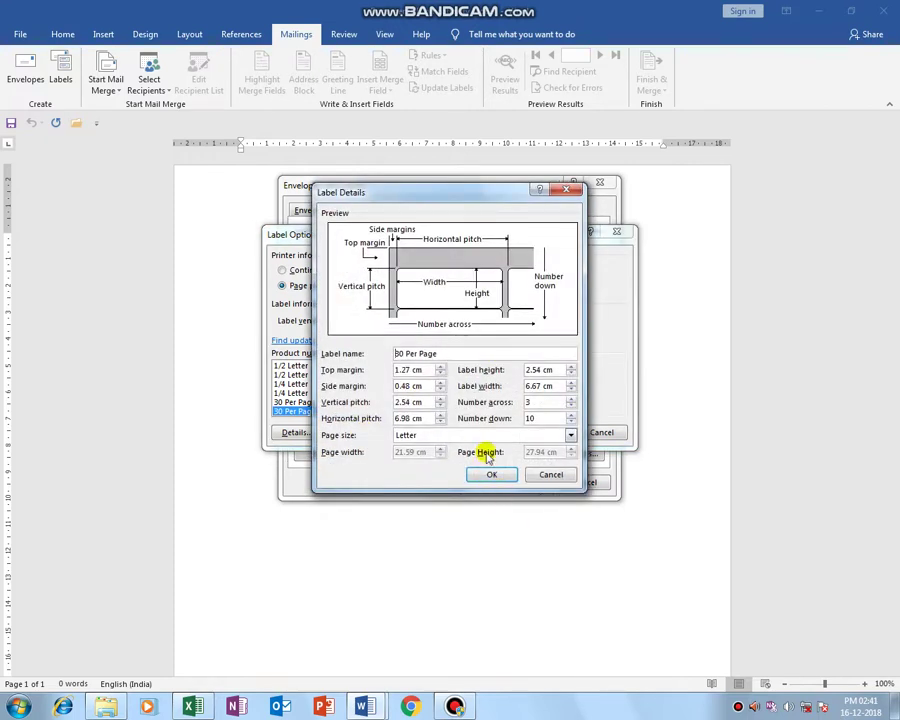
left_click(543, 476)
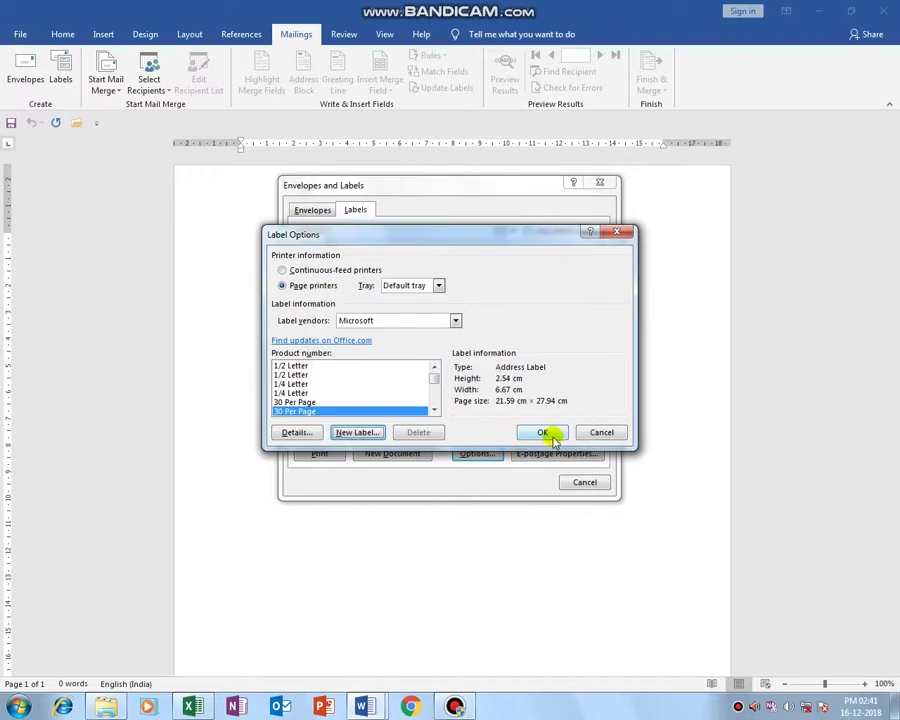
left_click(542, 432)
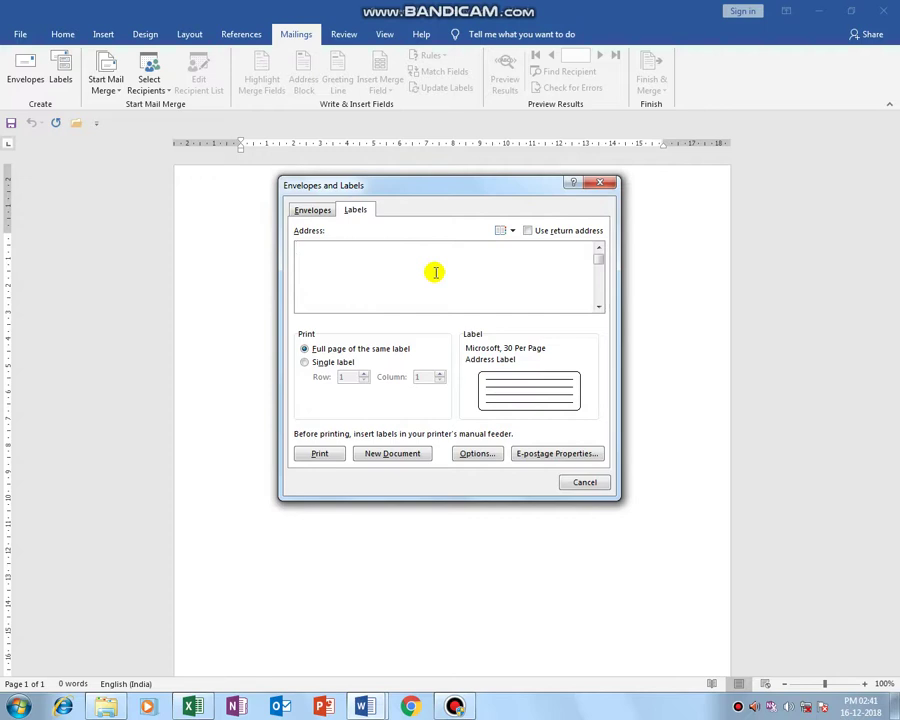
Step: Enter label lines 'product name : amul butter', weight 500g and 'price : 450', then create the labels document
type("p")
type("roduct name")
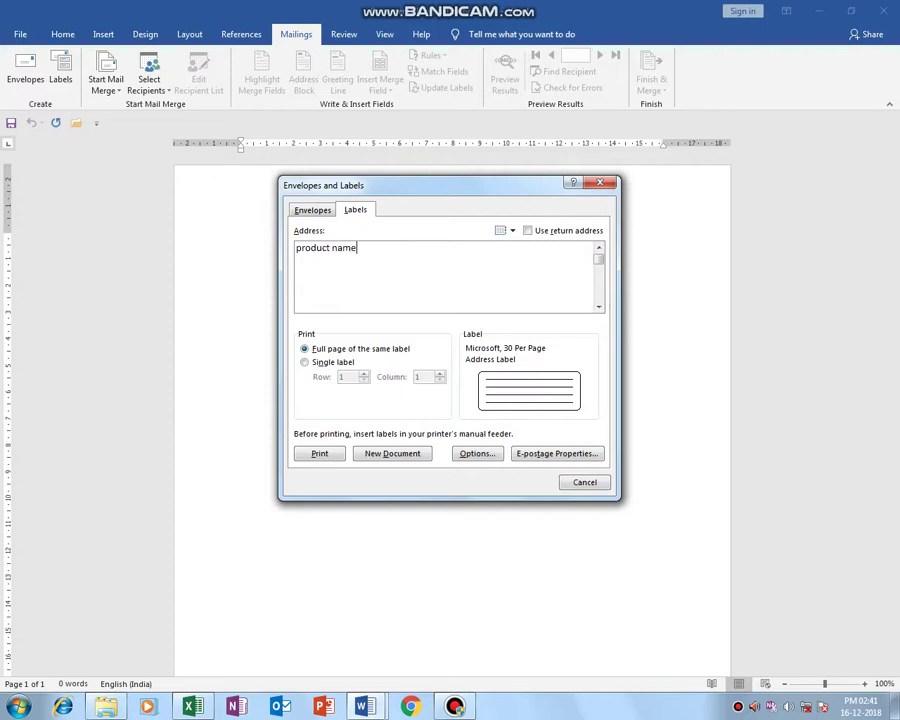
type(" :")
type(" amul b")
type("utt")
type("er")
key("Return")
type("prro. ")
type("wait")
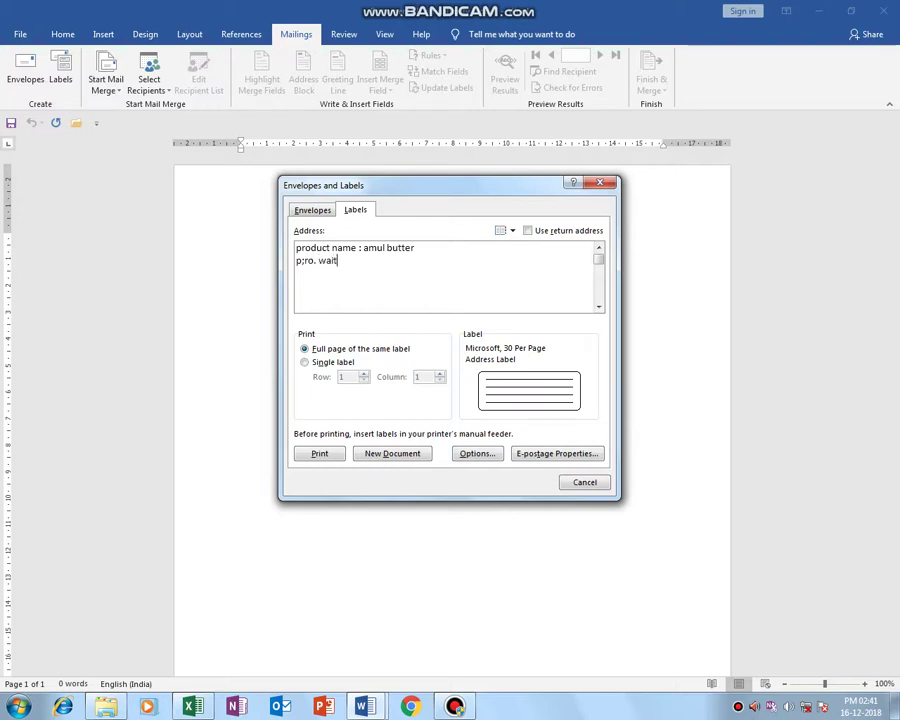
type(" : 5")
key("BackSpace")
type("500")
type("g")
key("Return")
type("pr")
type("ice ")
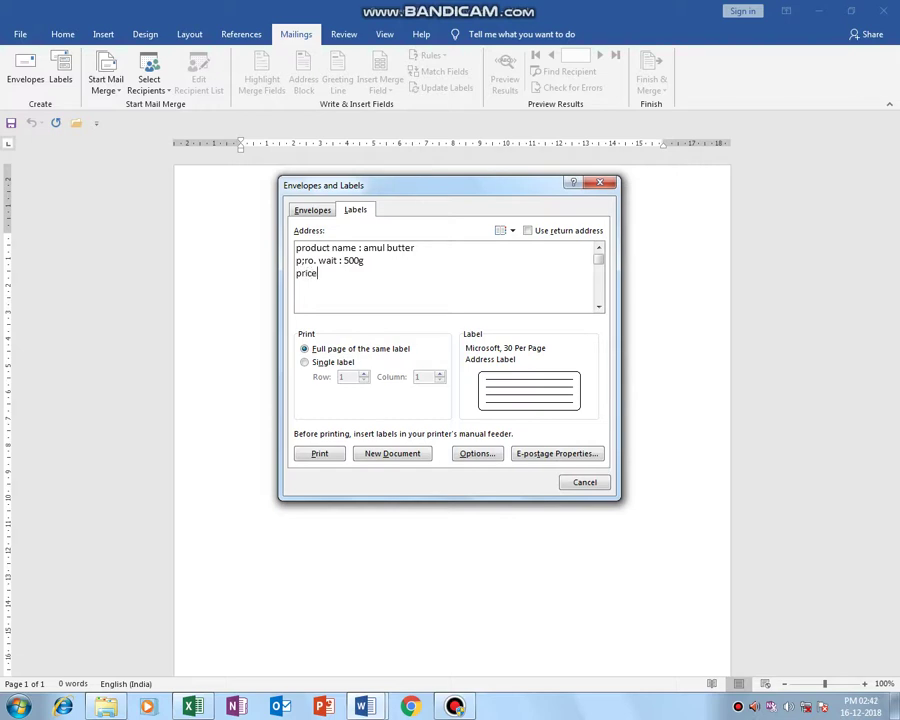
type(": ")
type("450")
left_click(409, 456)
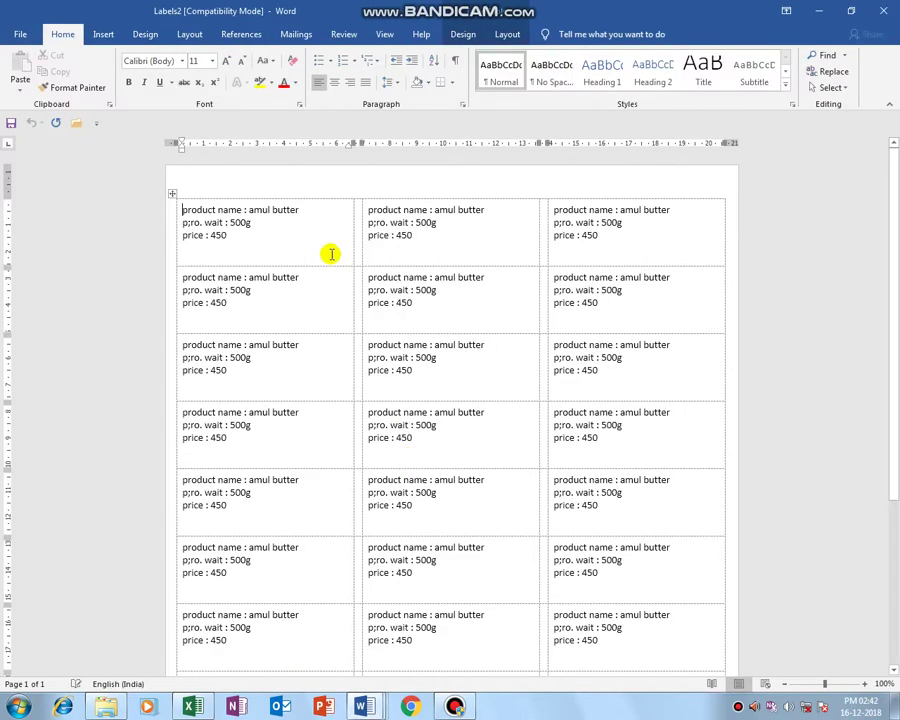
Step: Preview the Labels2 page of amul butter labels in Print view
scroll(328, 256, "down", 1)
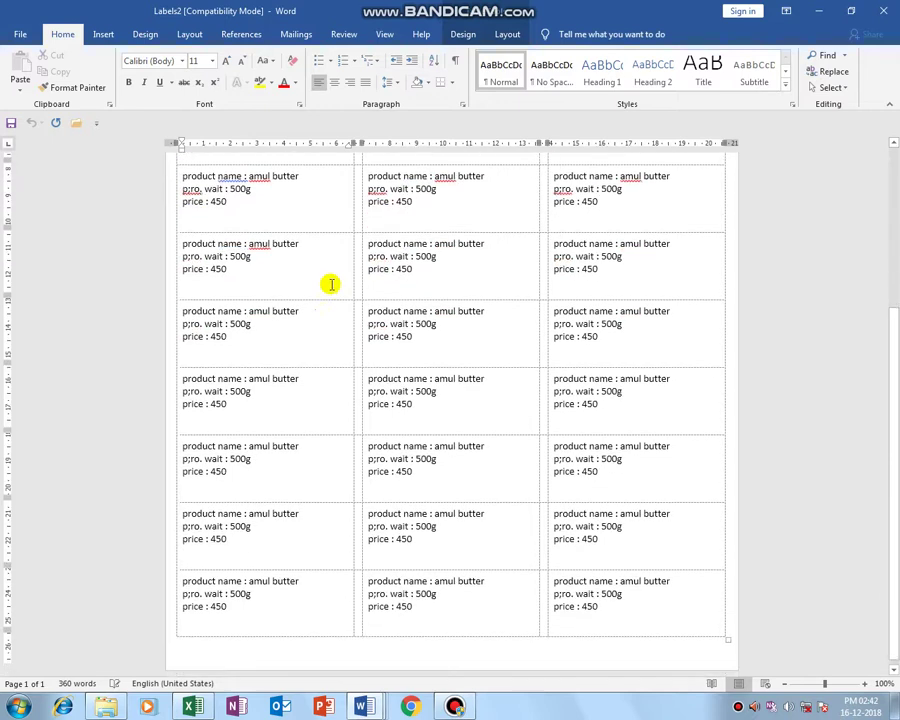
scroll(330, 280, "up", 1)
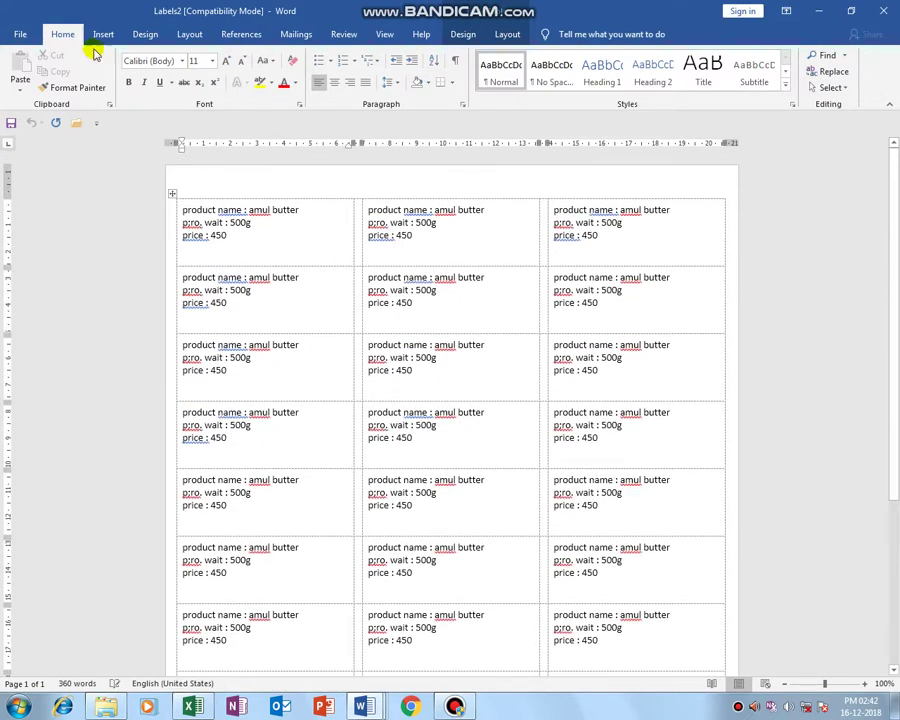
left_click(20, 34)
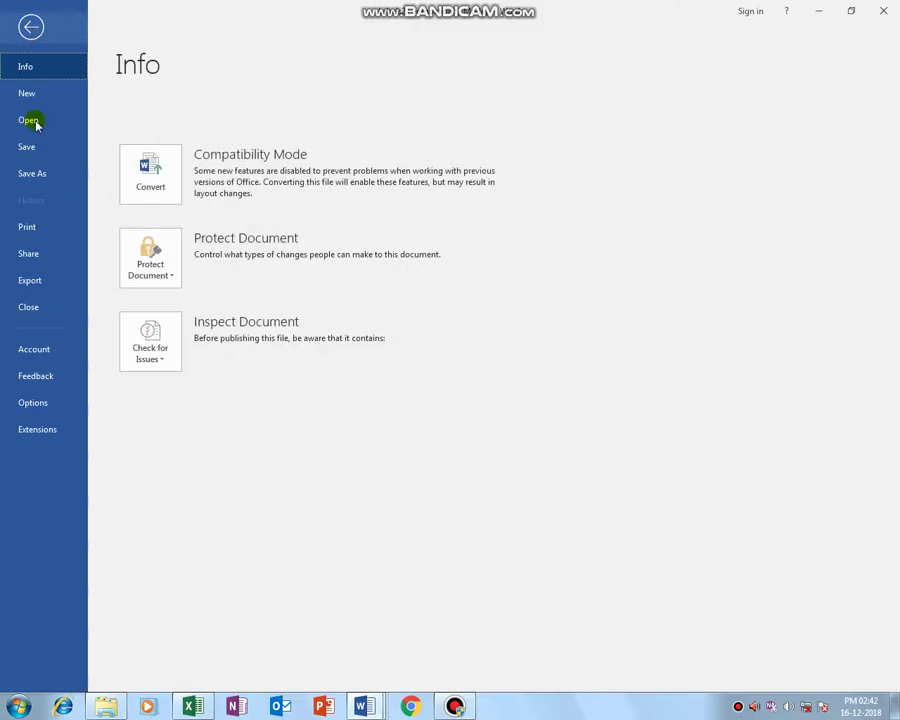
left_click(47, 234)
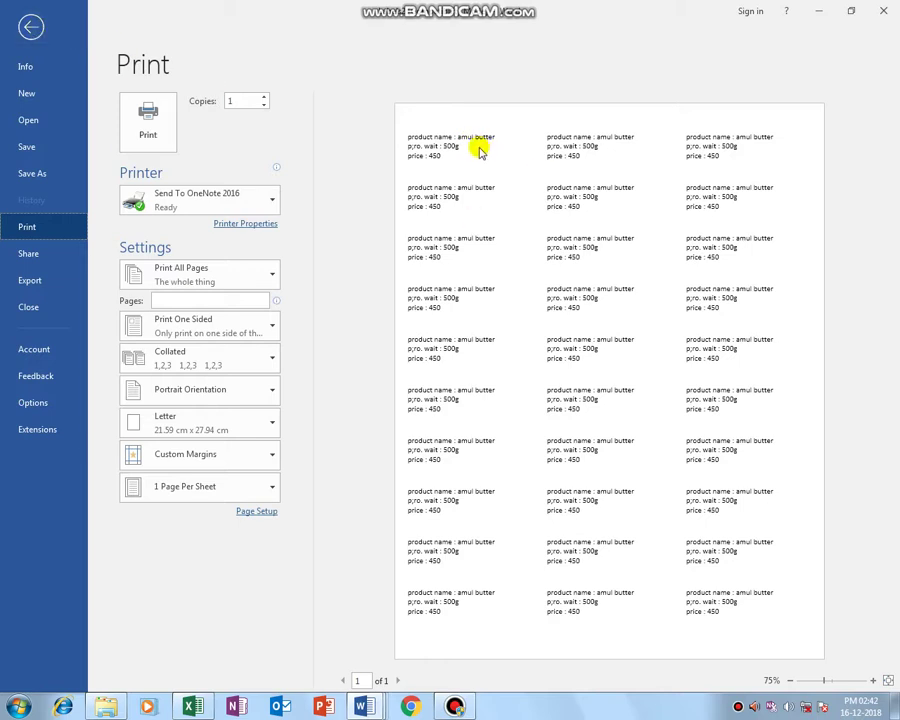
left_click(31, 27)
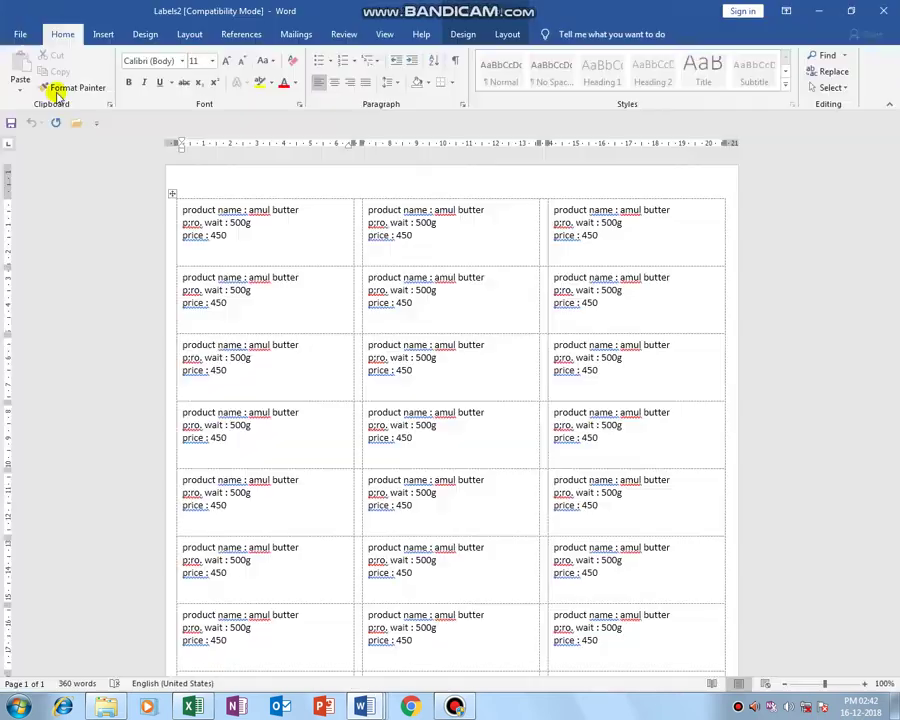
Step: Switch back to the blank Document1 window
scroll(400, 340, "down", 3)
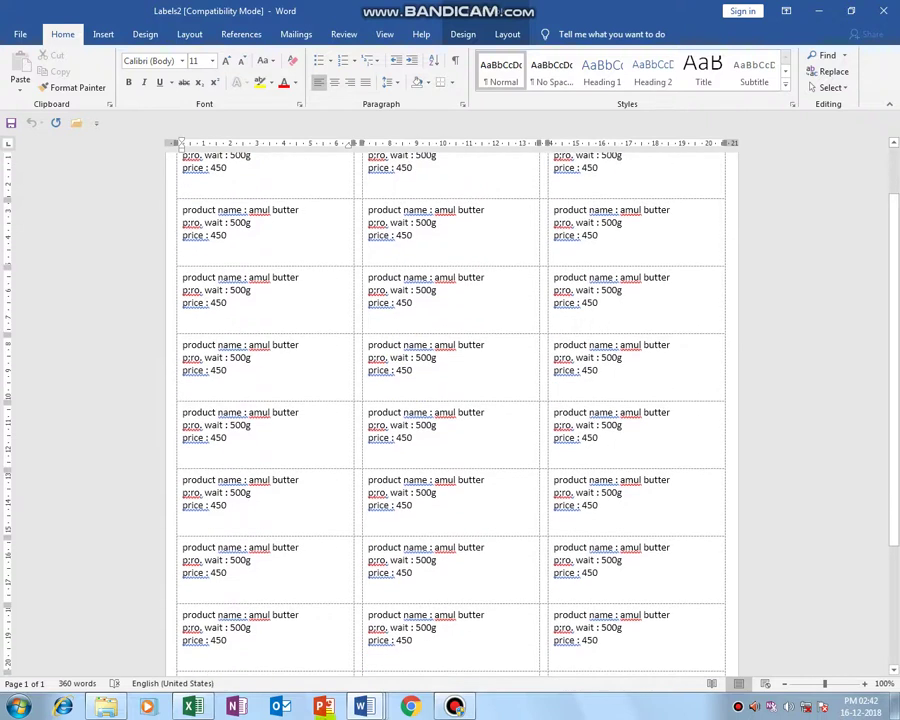
mouse_move(375, 710)
left_click(390, 620)
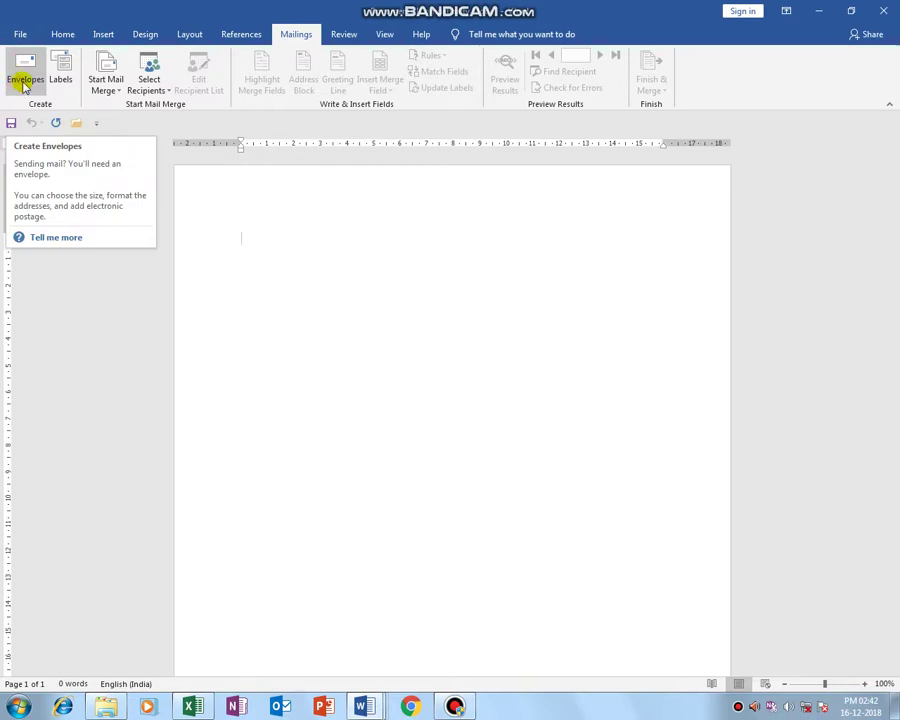
Step: In the Envelopes dialog, type the recipient's office line into the delivery address, then move to the return address
left_click(21, 84)
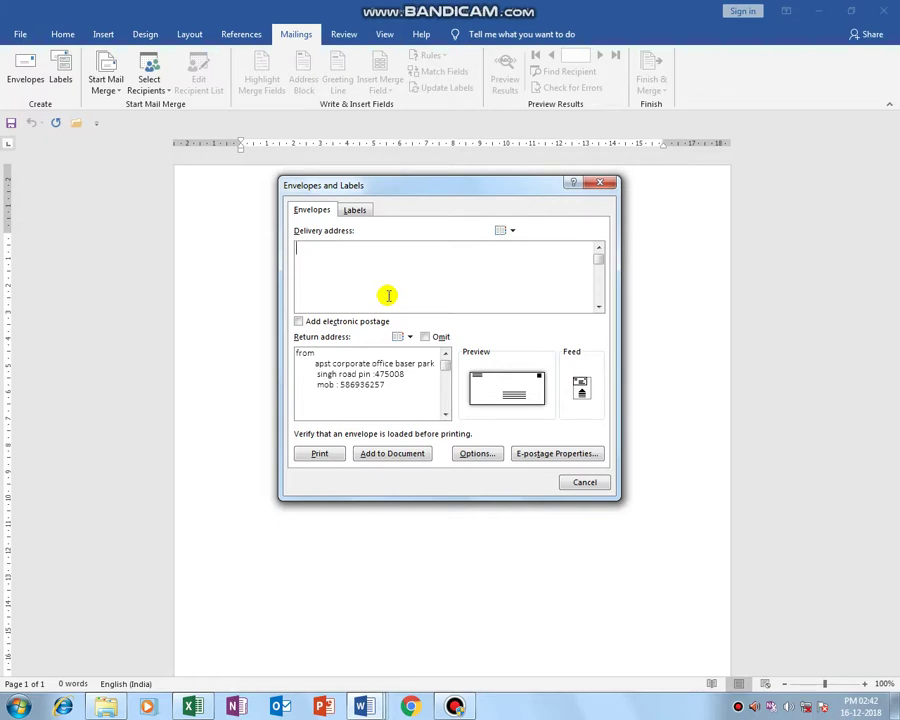
type("to")
type("pawan corpp")
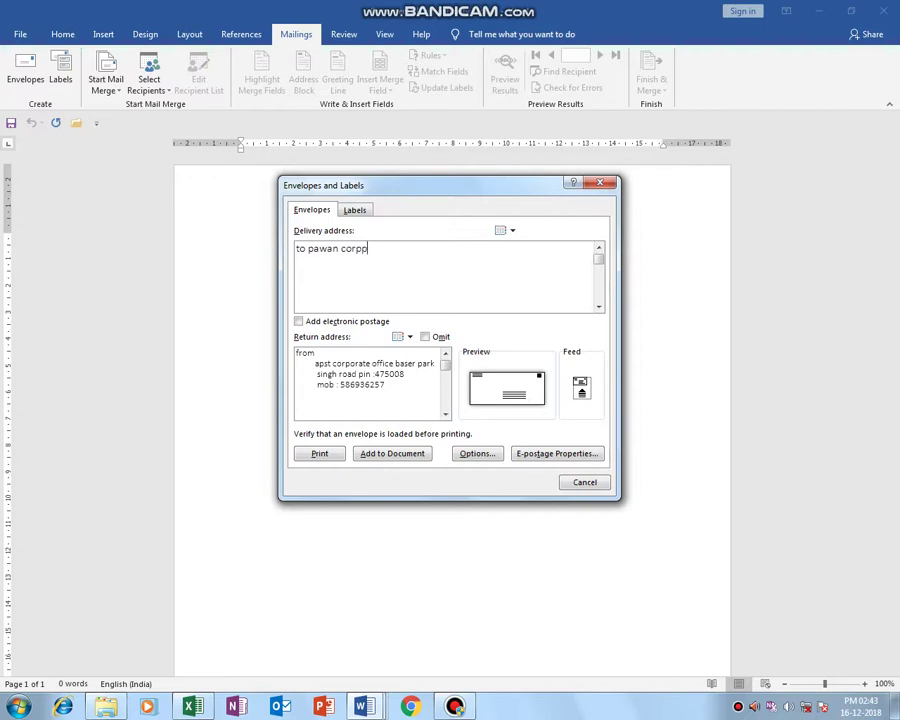
key("BackSpace")
type("o")
type("ra")
type("tr ")
type("of")
key("BackSpace")
key("BackSpace")
key("BackSpace")
key("BackSpace")
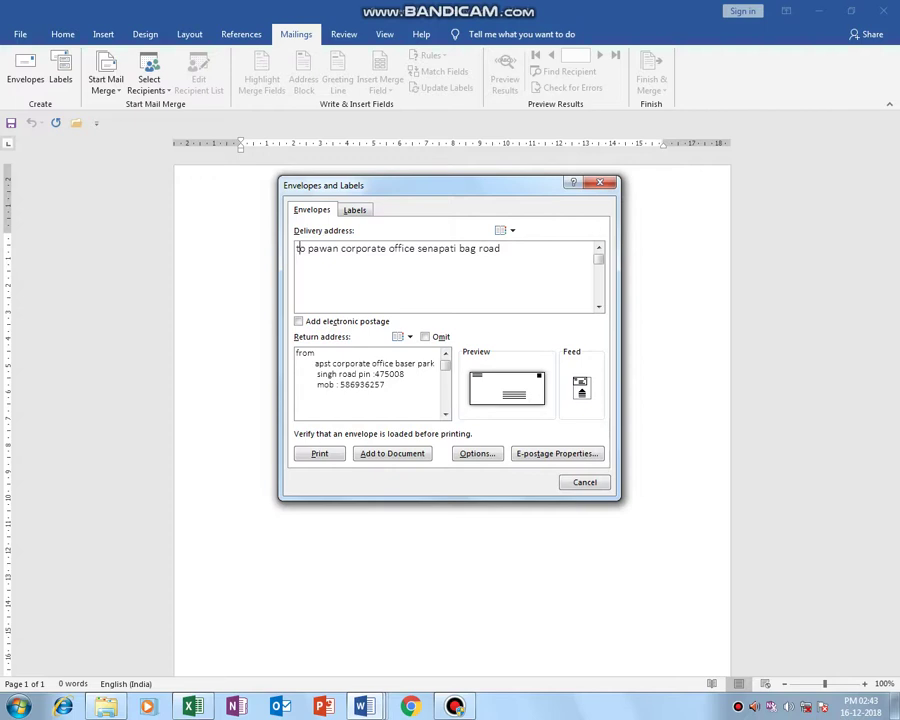
key("Return")
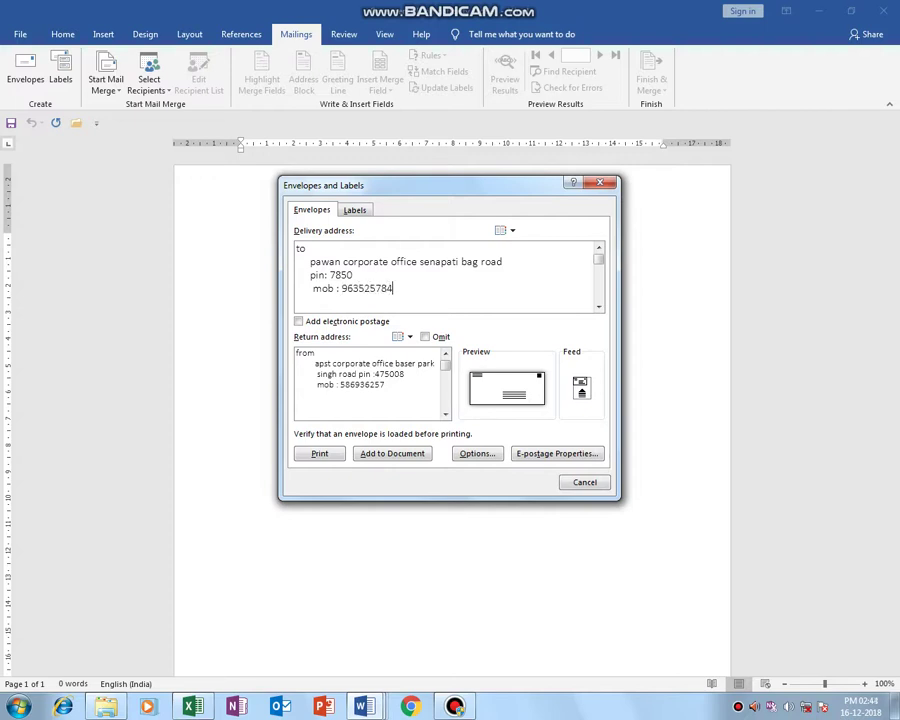
left_click(302, 370)
left_click(318, 353)
left_click(396, 390)
left_click(401, 454)
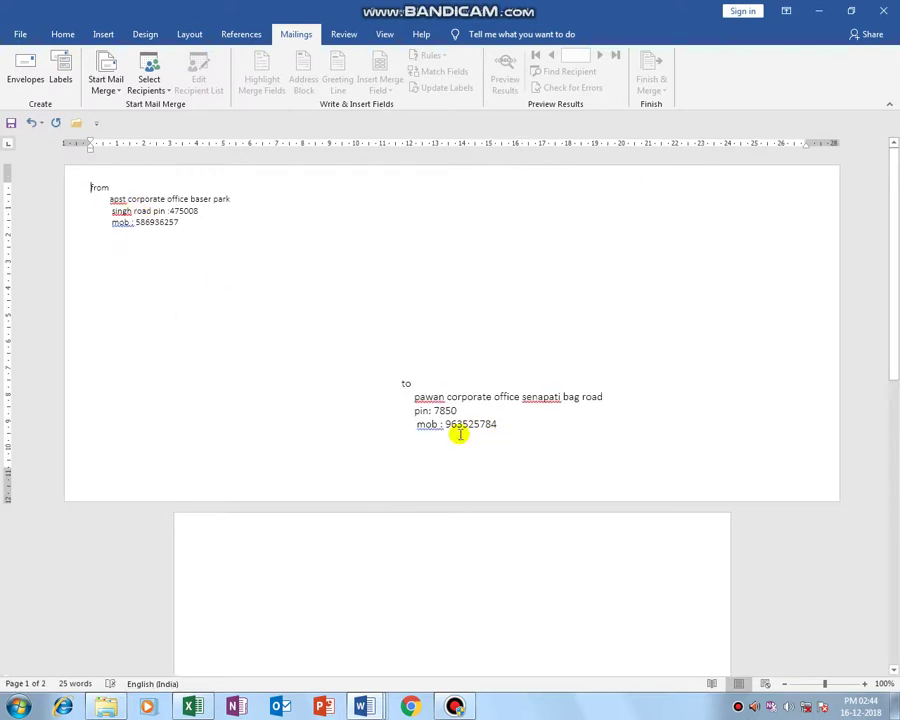
left_click(384, 374)
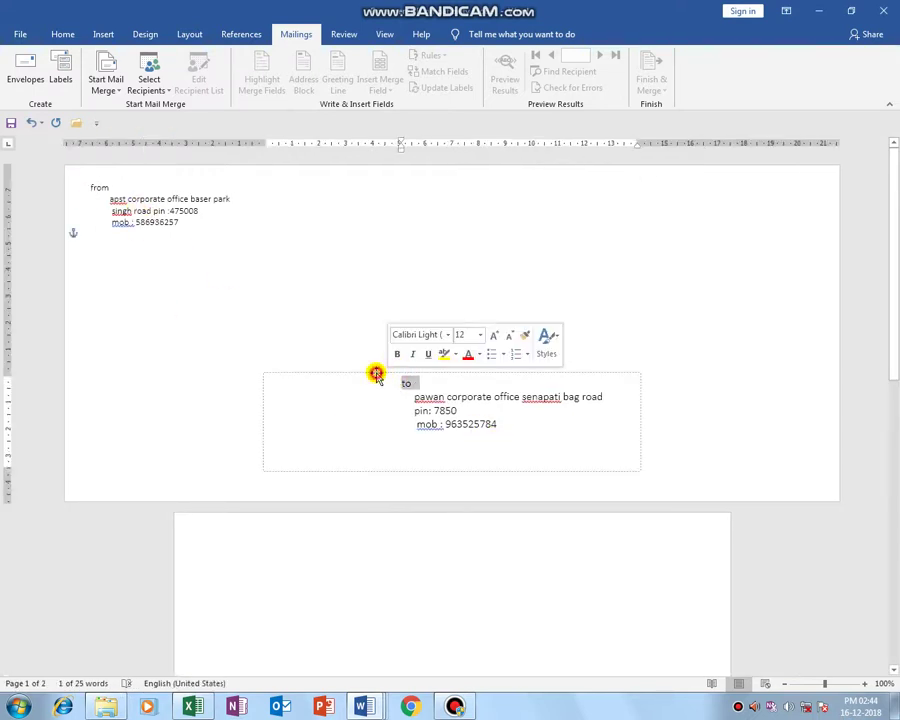
left_click_drag(376, 374, 429, 299)
left_click(88, 185)
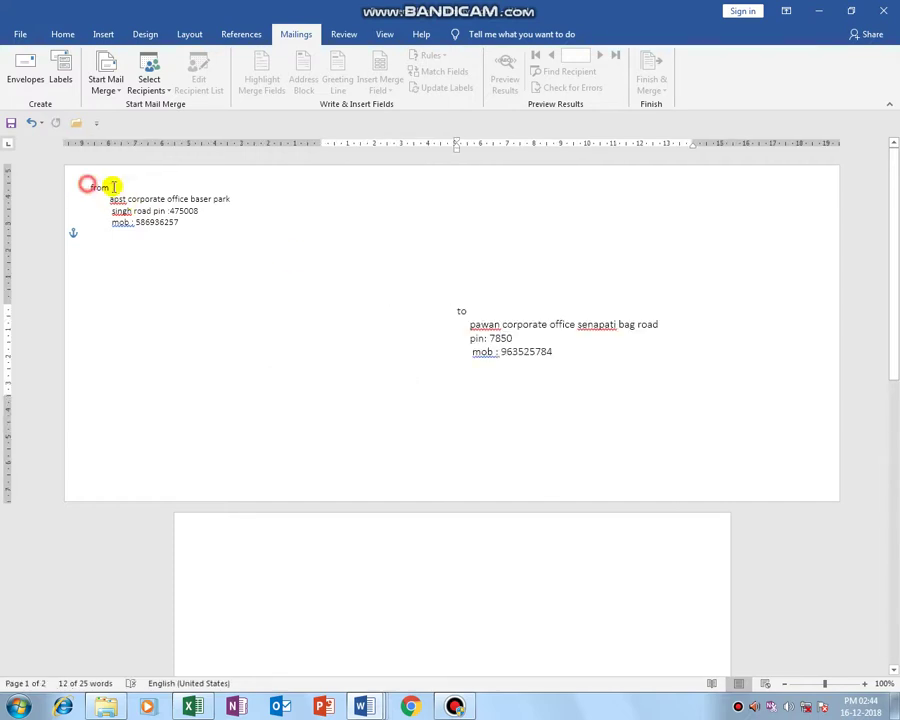
left_click_drag(113, 186, 611, 362)
left_click(60, 34)
left_click(230, 61)
left_click(230, 61)
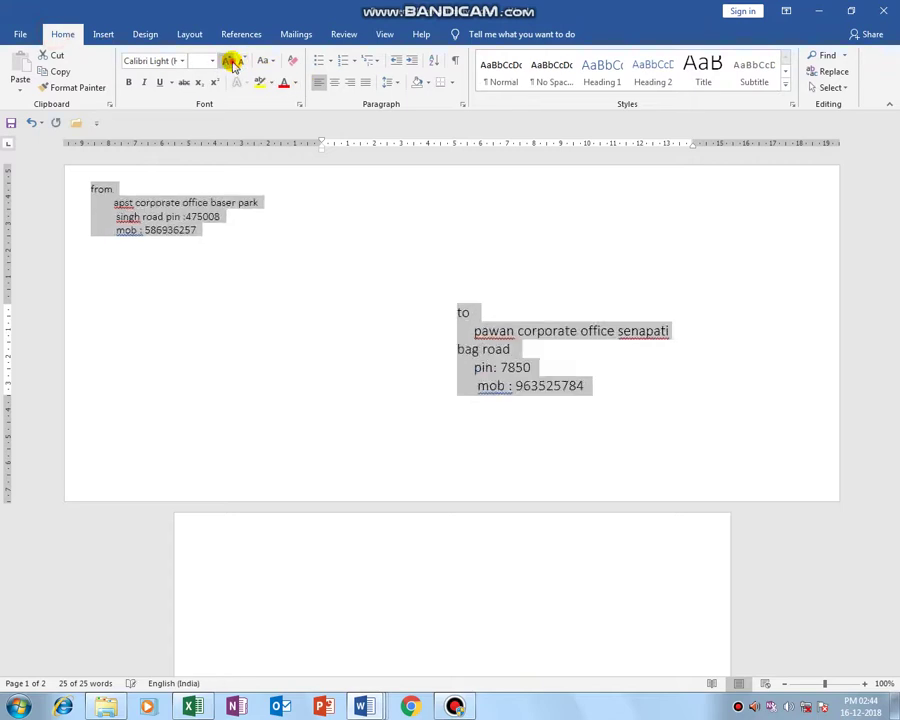
left_click(230, 61)
left_click(322, 268)
left_click(537, 370)
left_click_drag(544, 298, 532, 249)
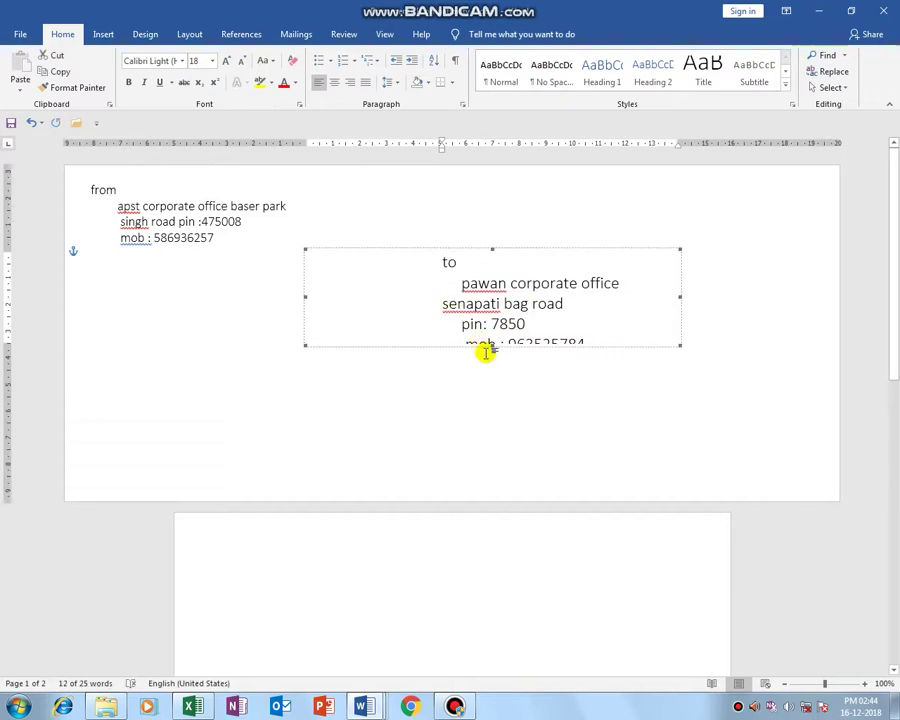
left_click_drag(490, 346, 493, 378)
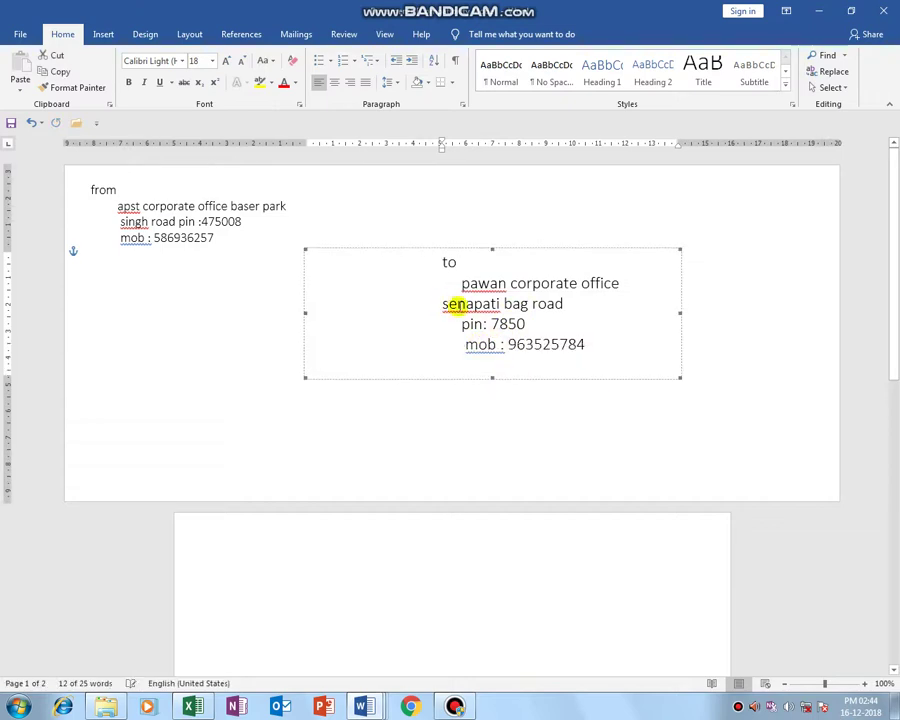
left_click(447, 302)
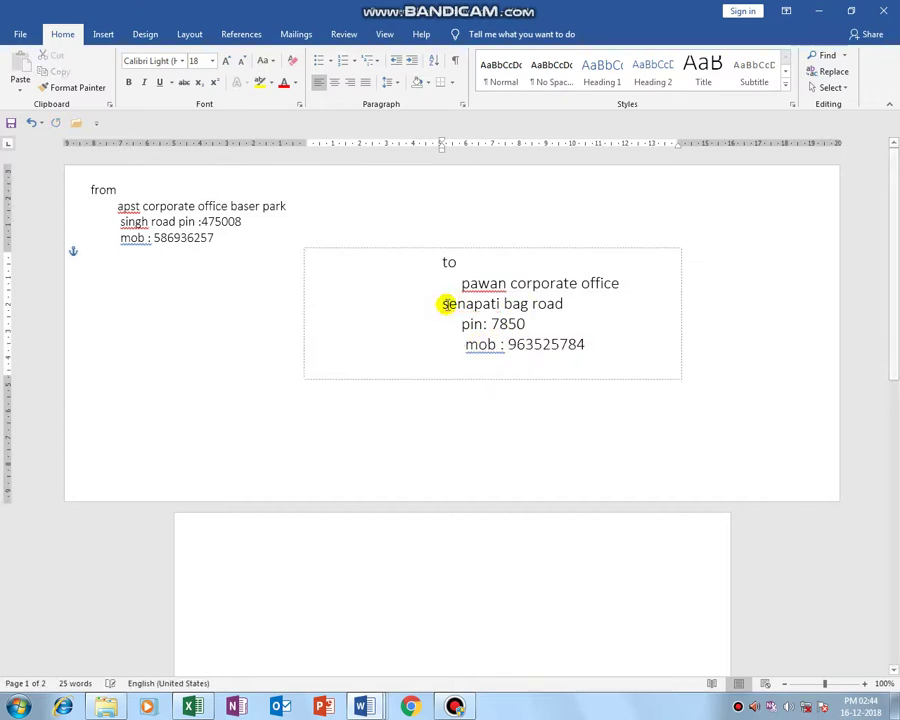
left_click(447, 304)
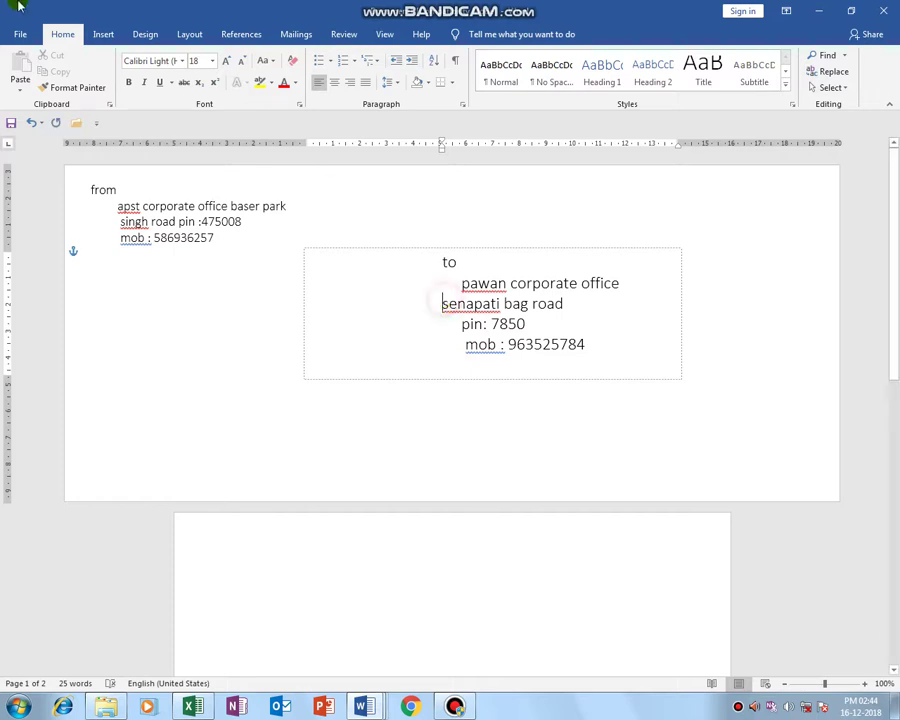
left_click(20, 34)
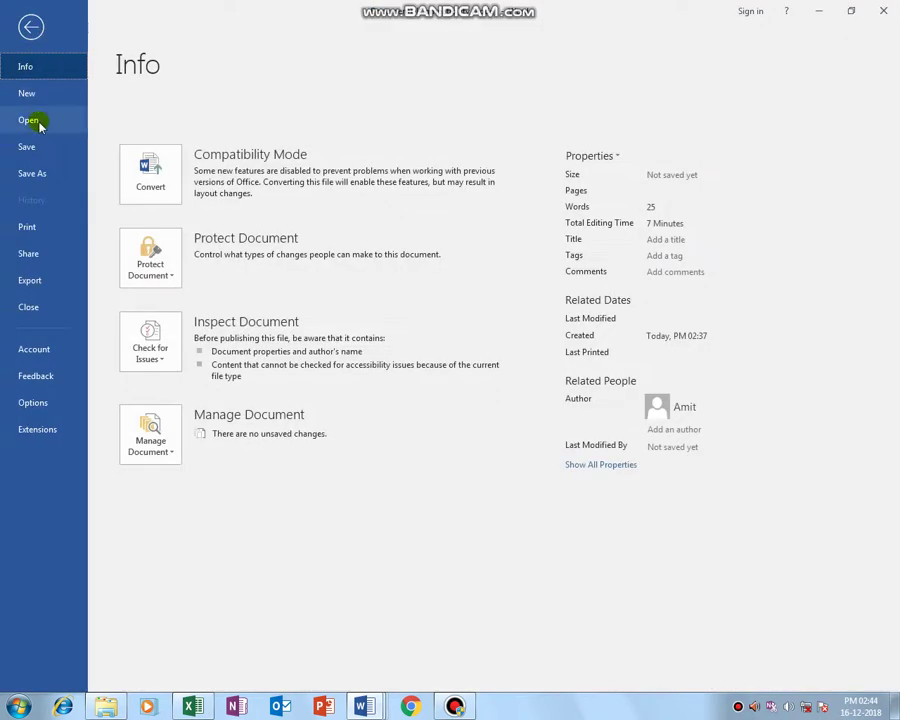
left_click(52, 232)
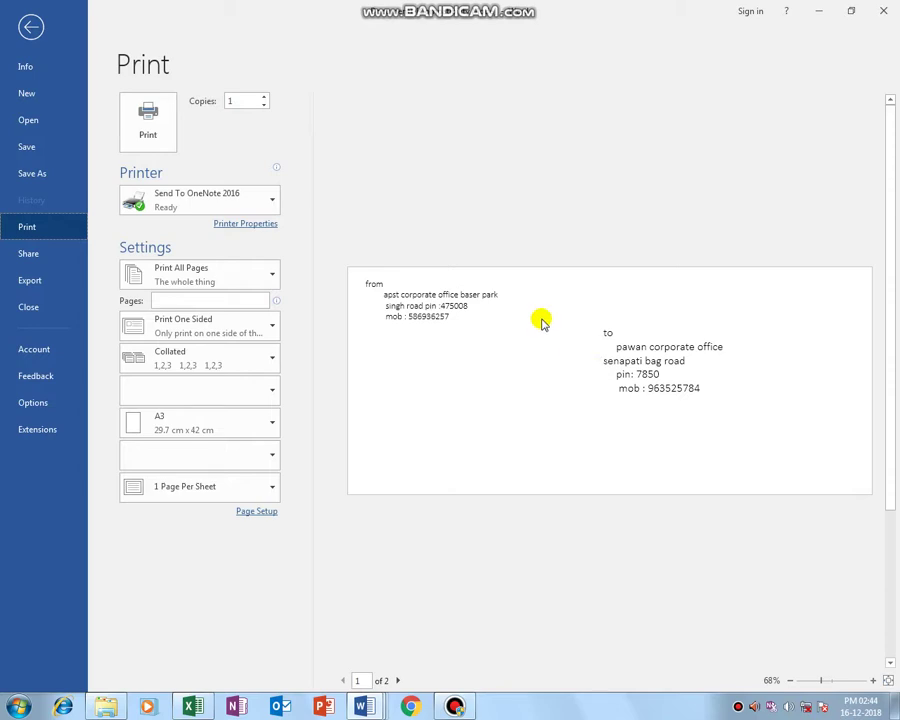
left_click(33, 27)
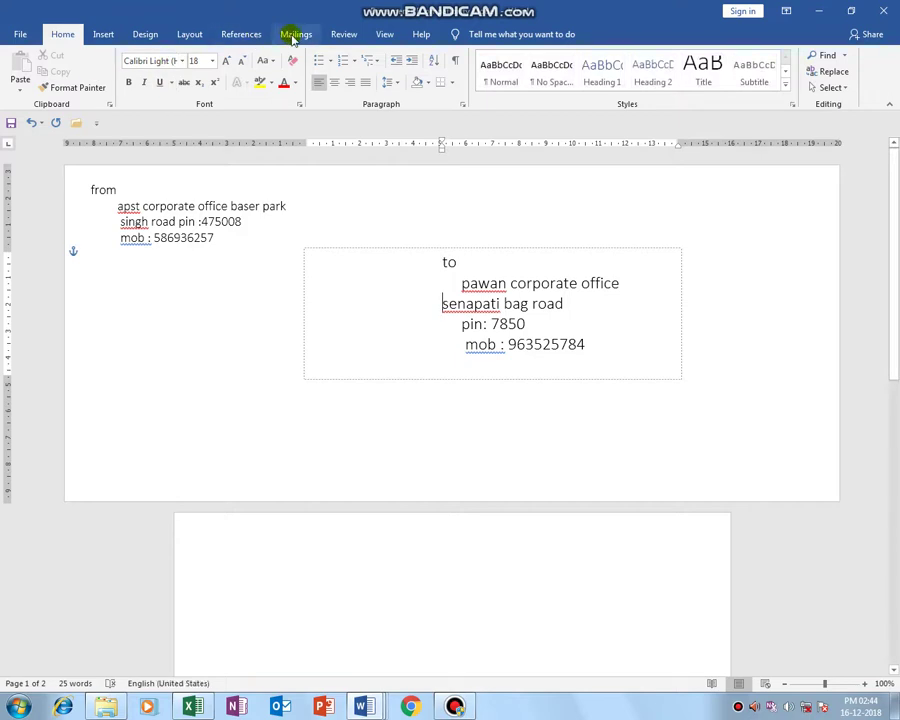
scroll(400, 500, "down", 5)
left_click(407, 460)
Step: Check the Start Mail Merge document types, then bring the PAY SILLP PROFILE document forward
left_click(298, 34)
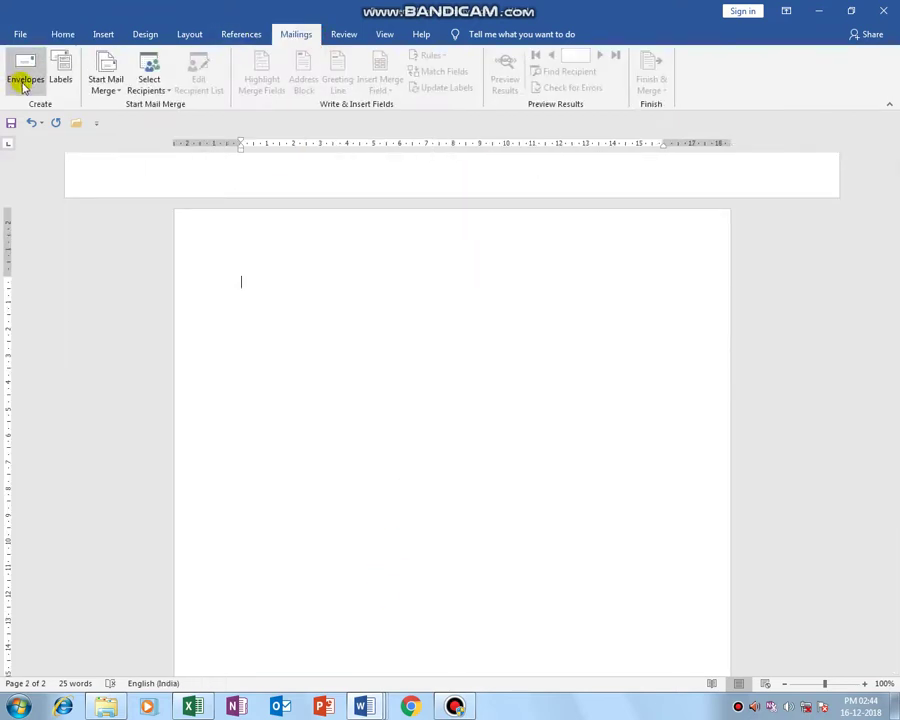
left_click(107, 88)
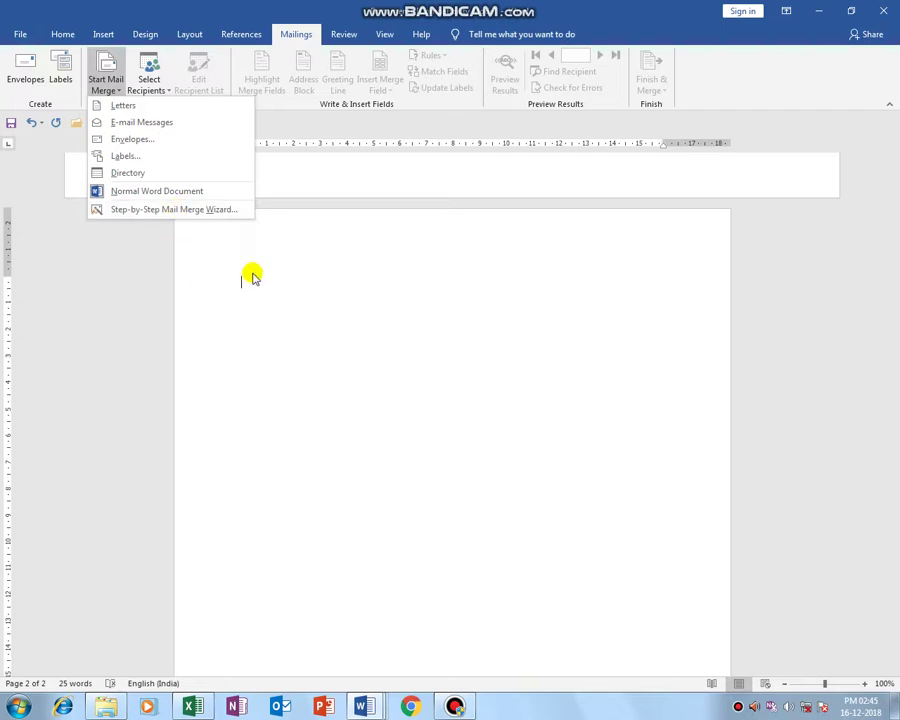
left_click(378, 706)
left_click(240, 627)
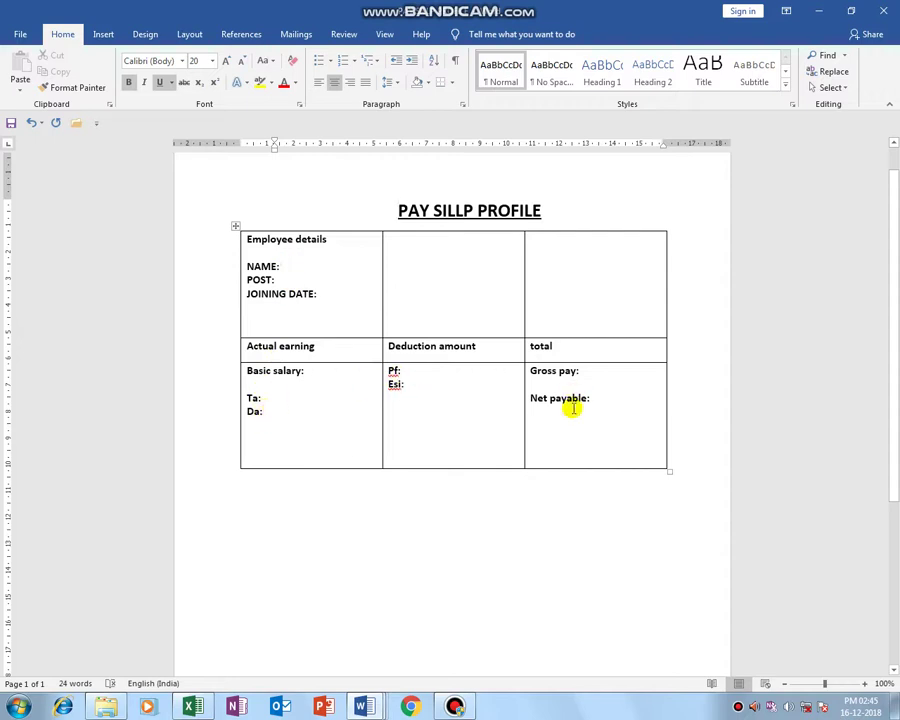
Step: Add a blank line above the pay slip title and open the Select Recipients choices
key("Return")
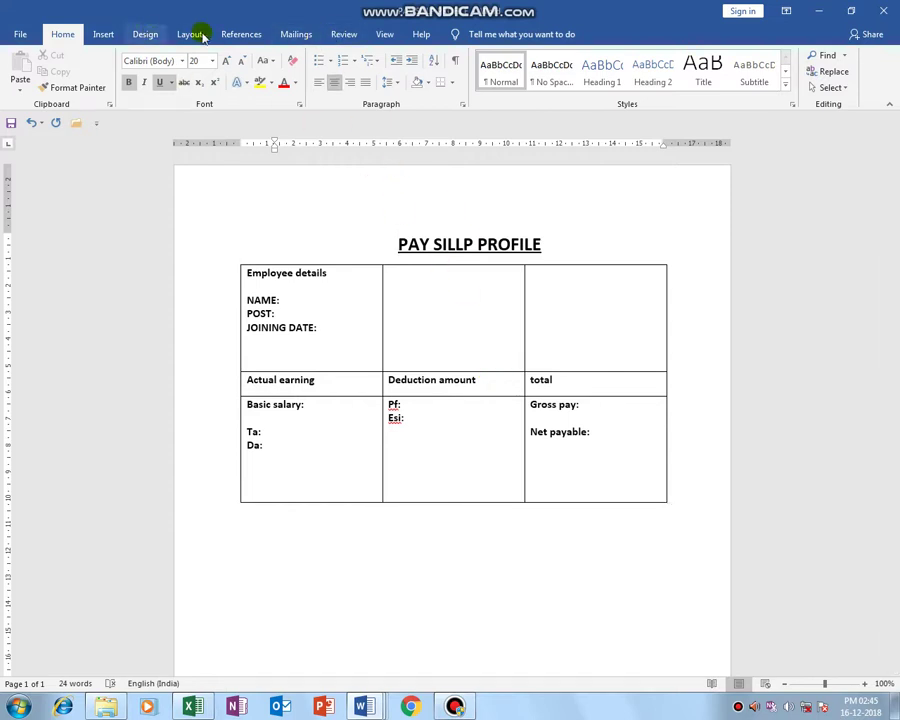
left_click(298, 36)
left_click(150, 88)
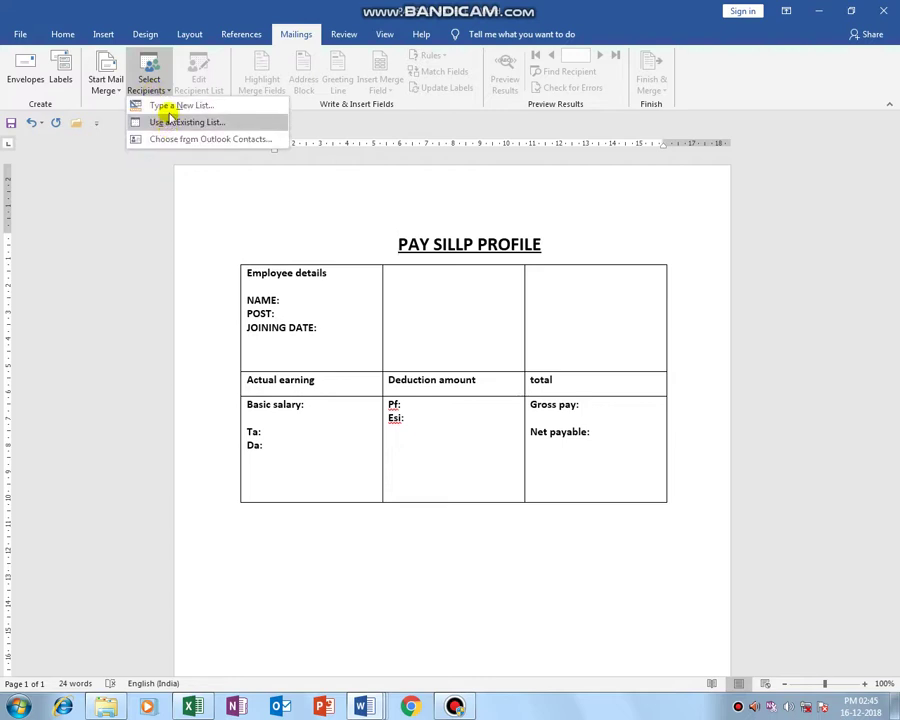
left_click(167, 107)
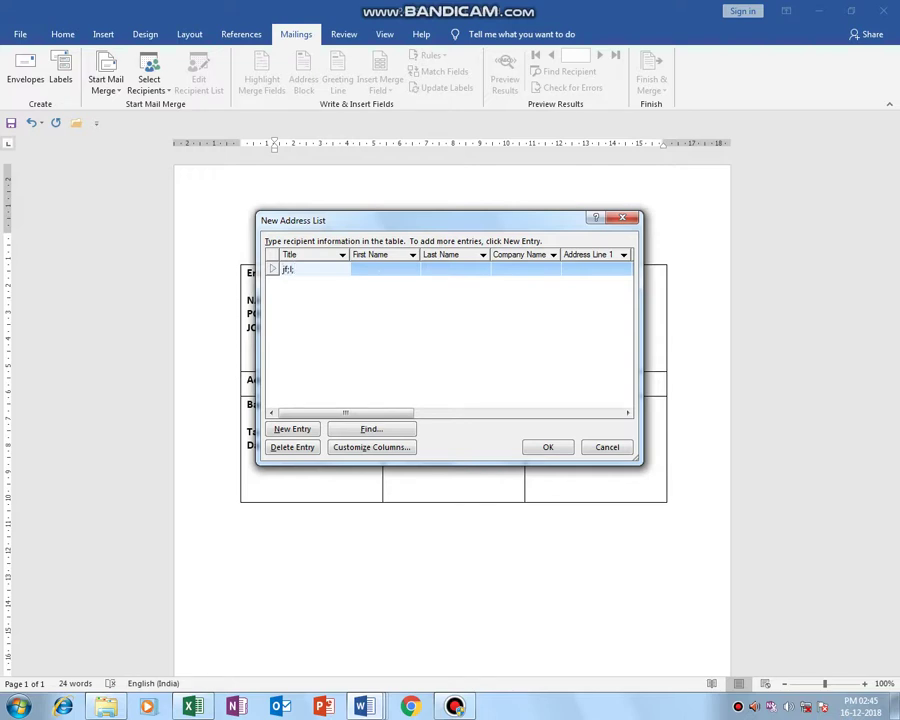
left_click(291, 430)
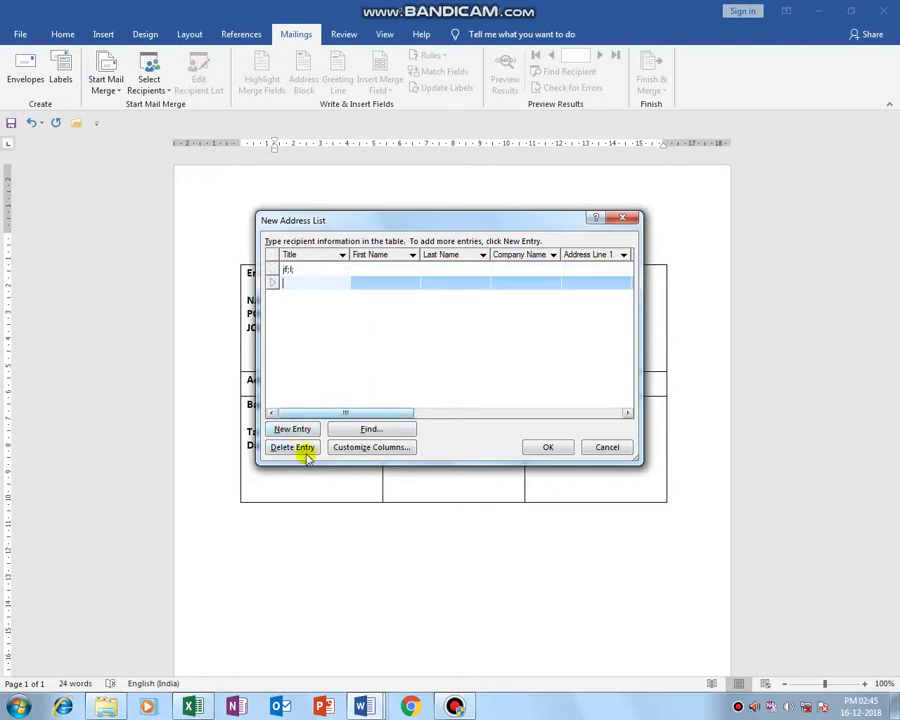
left_click(292, 447)
left_click(428, 389)
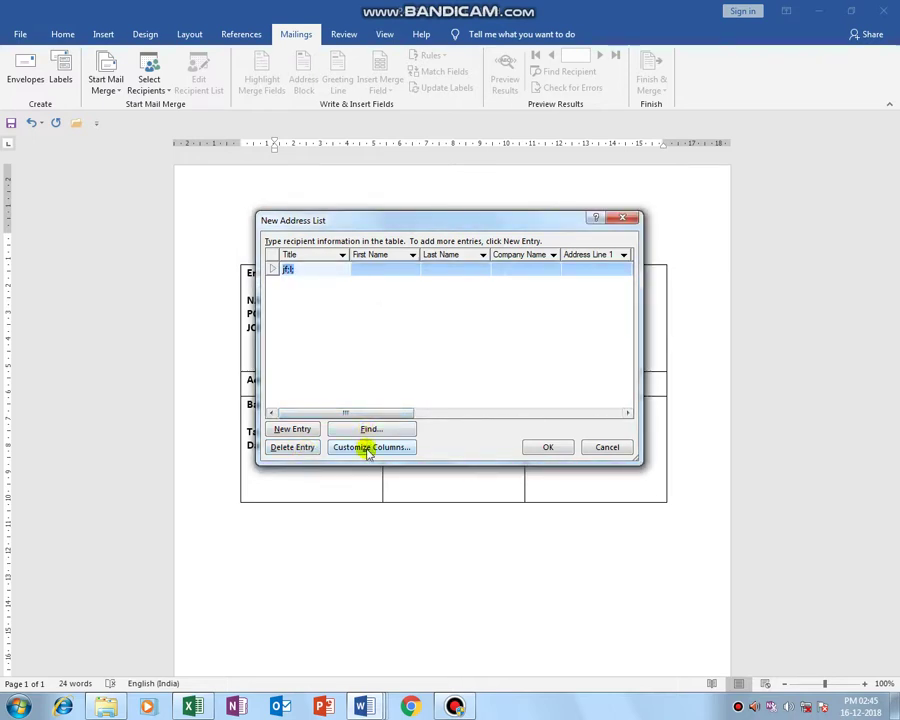
left_click(368, 448)
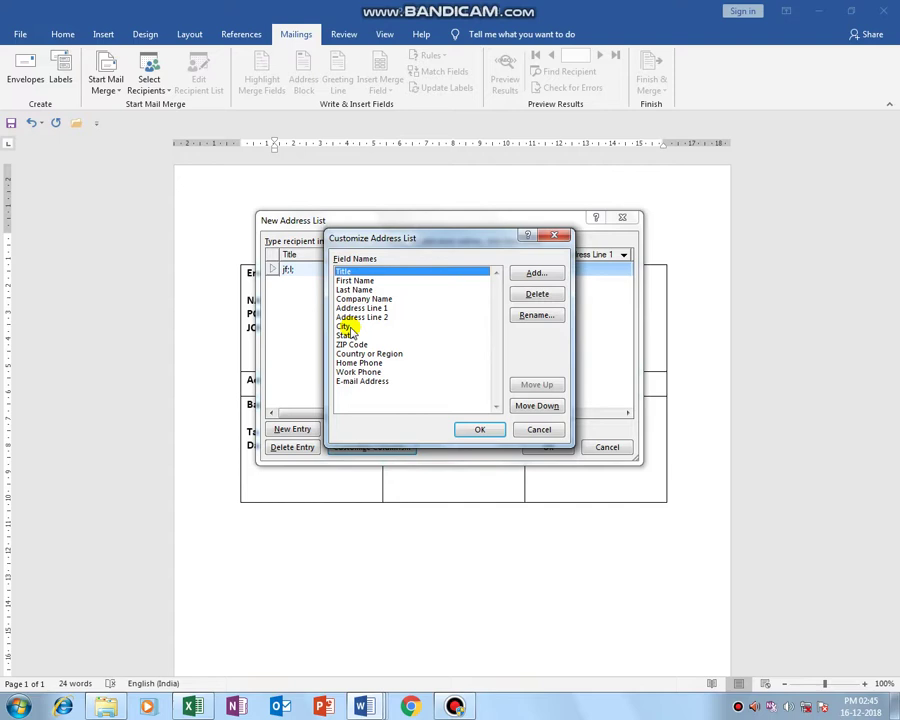
left_click(533, 293)
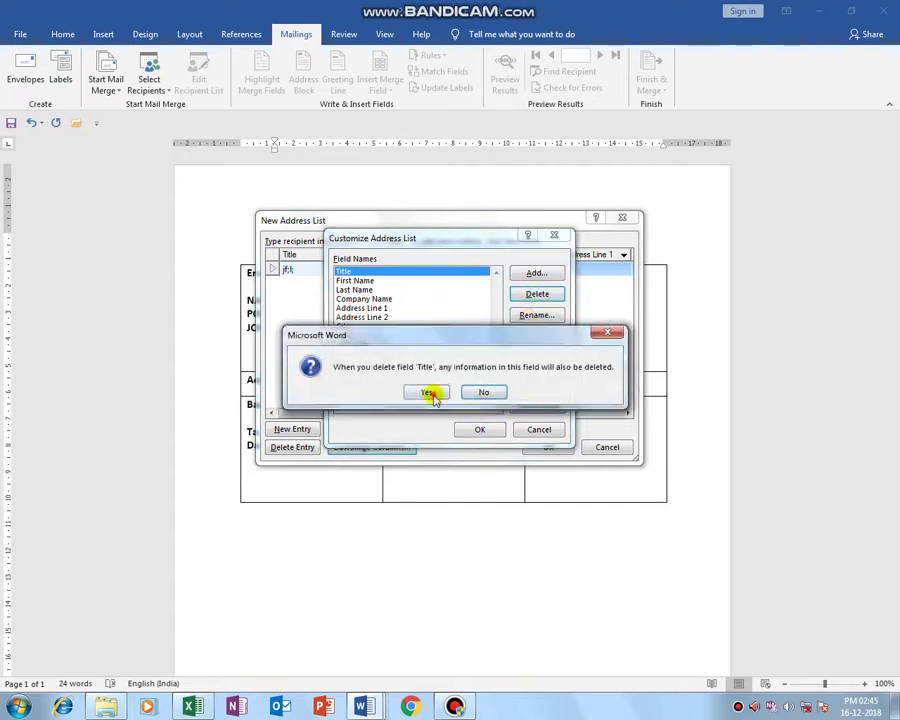
left_click(430, 393)
left_click(540, 273)
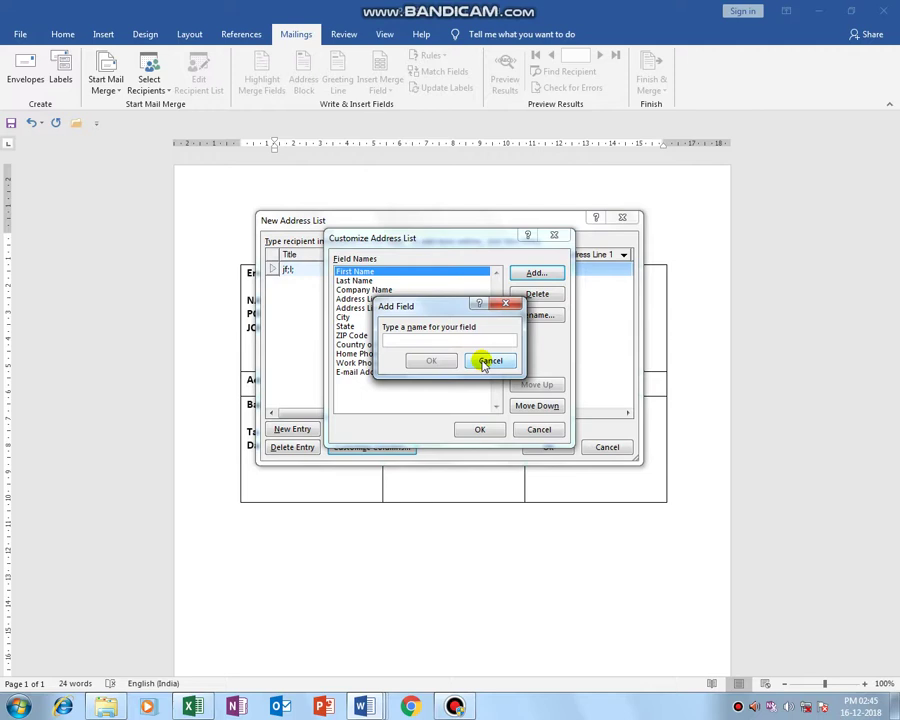
left_click(488, 362)
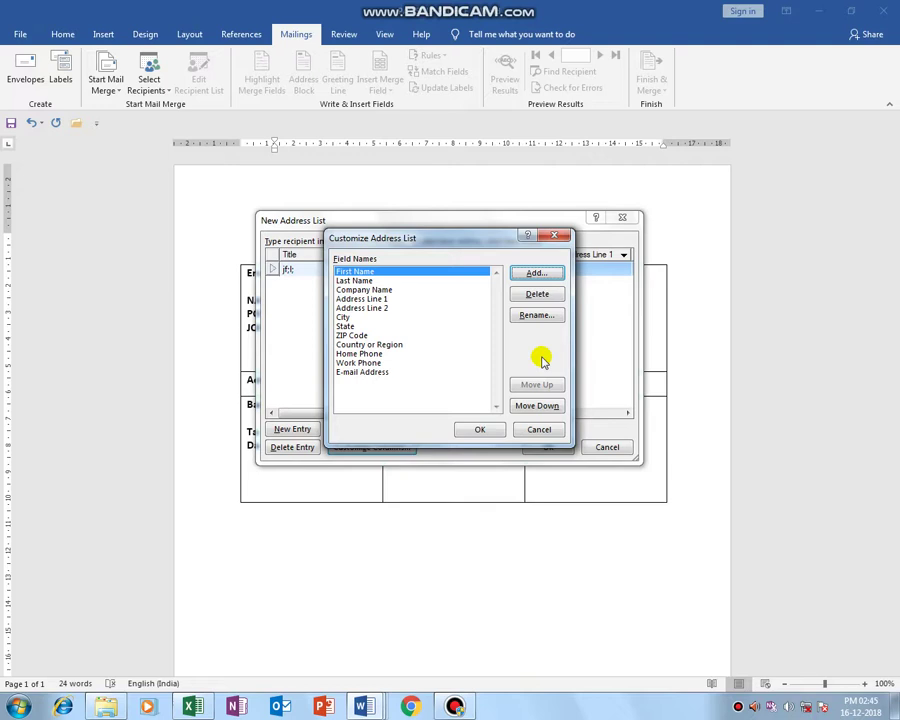
left_click(518, 428)
left_click(603, 447)
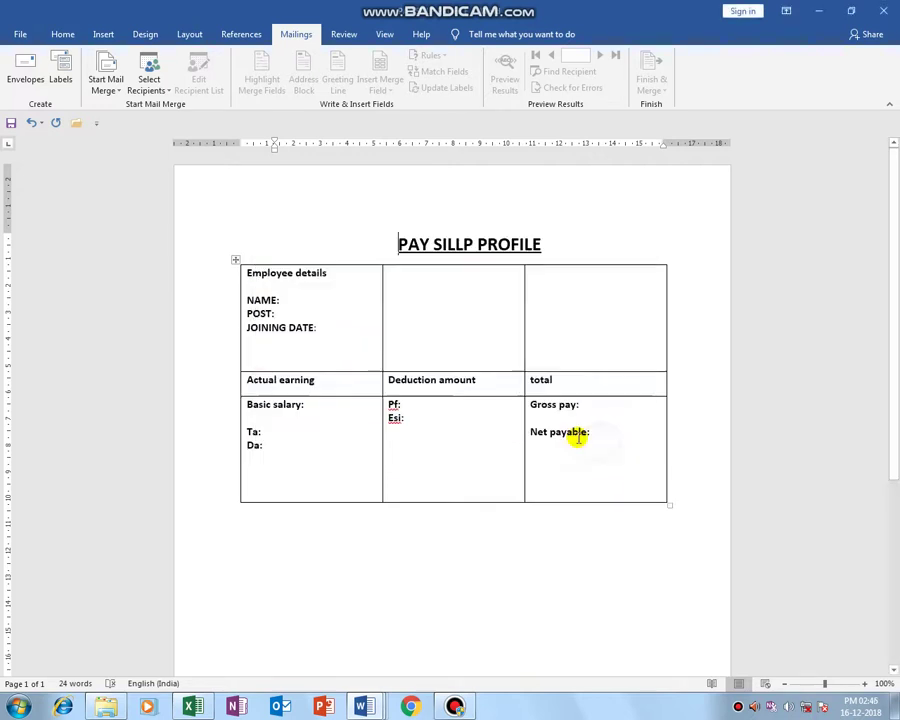
left_click(209, 709)
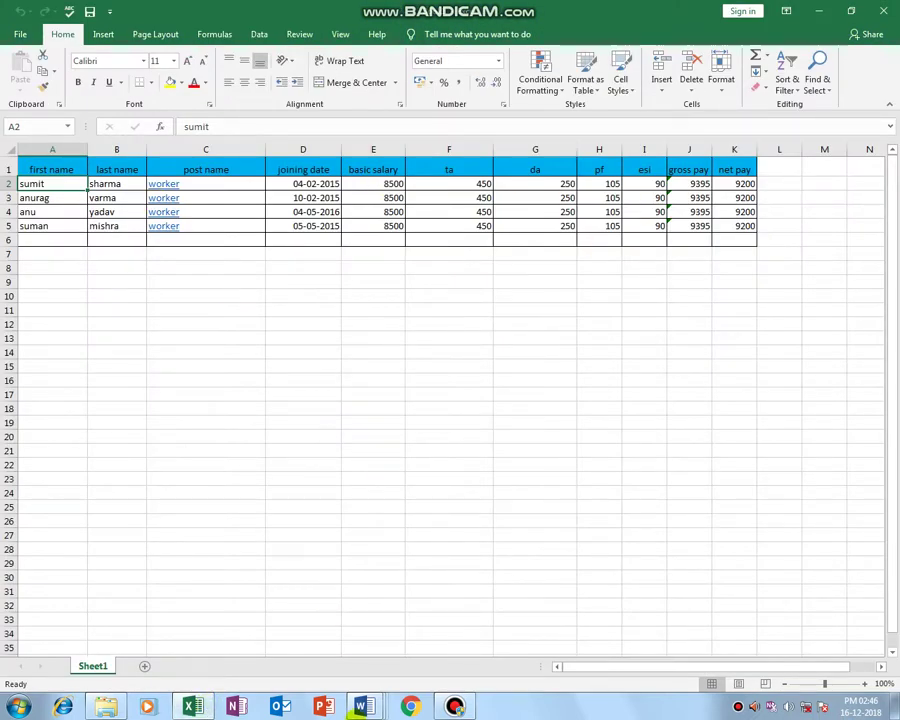
left_click(352, 708)
left_click(237, 629)
left_click(165, 87)
left_click(165, 124)
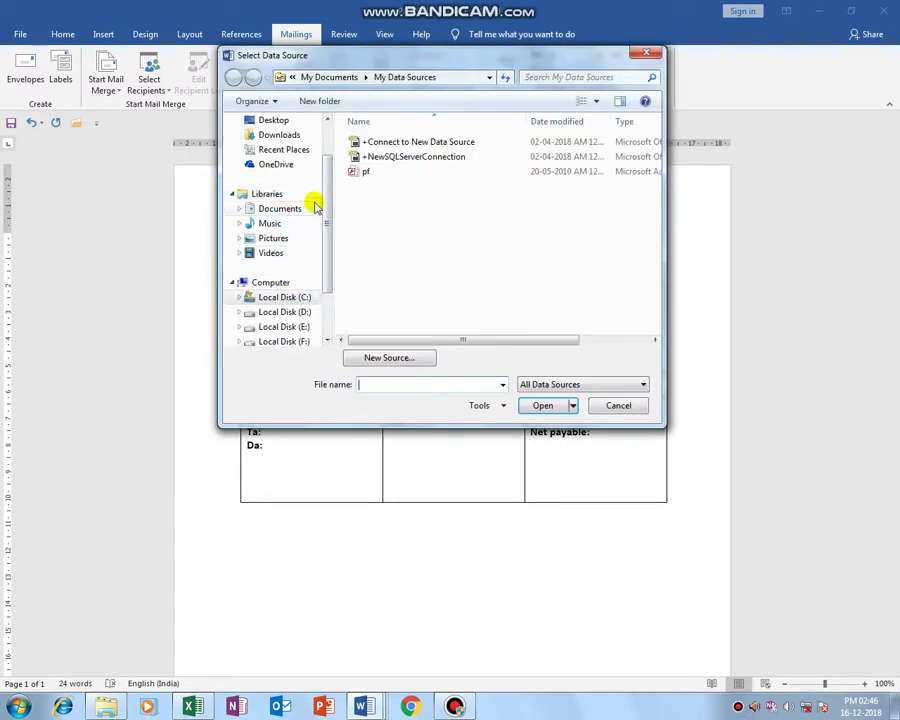
Step: Use Book1 from the Desktop amit folder as the recipient list, accepting Sheet1$ with headers
scroll(328, 202, "up", 2)
left_click(290, 172)
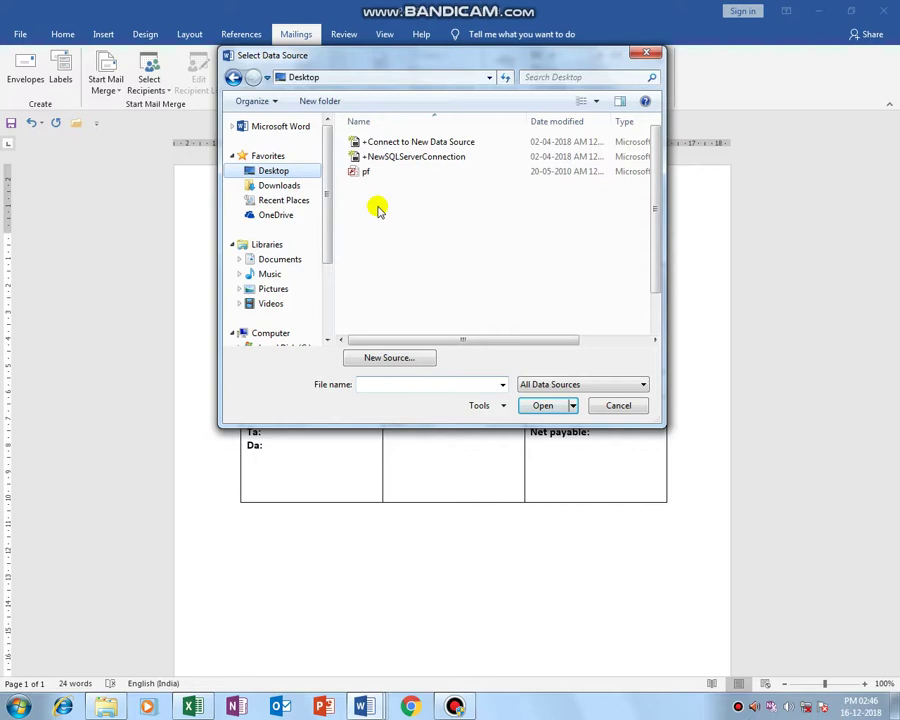
double_click(418, 290)
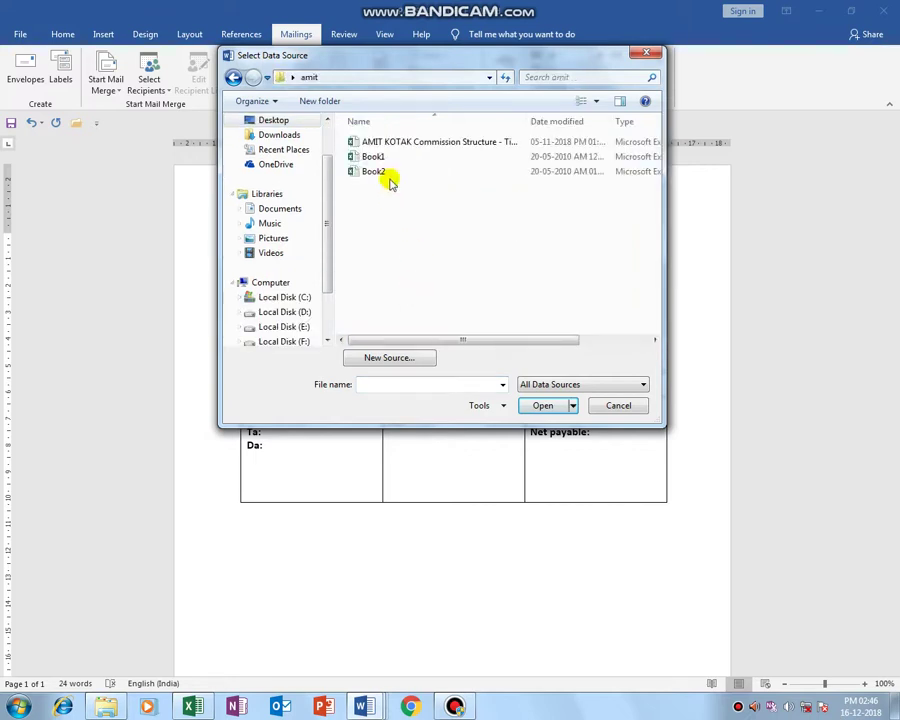
left_click(380, 158)
left_click(542, 405)
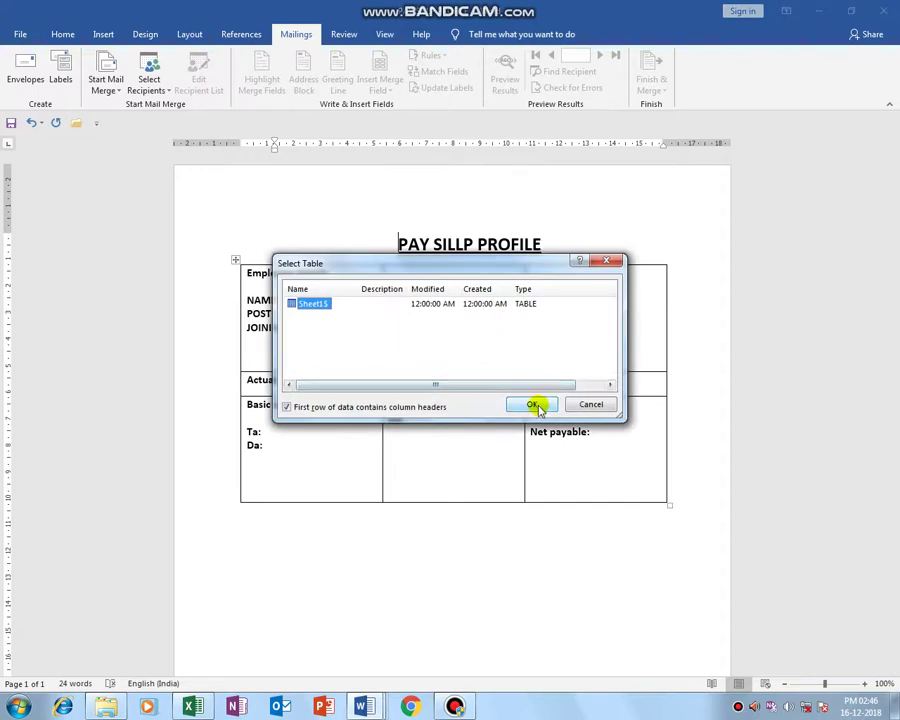
left_click(533, 405)
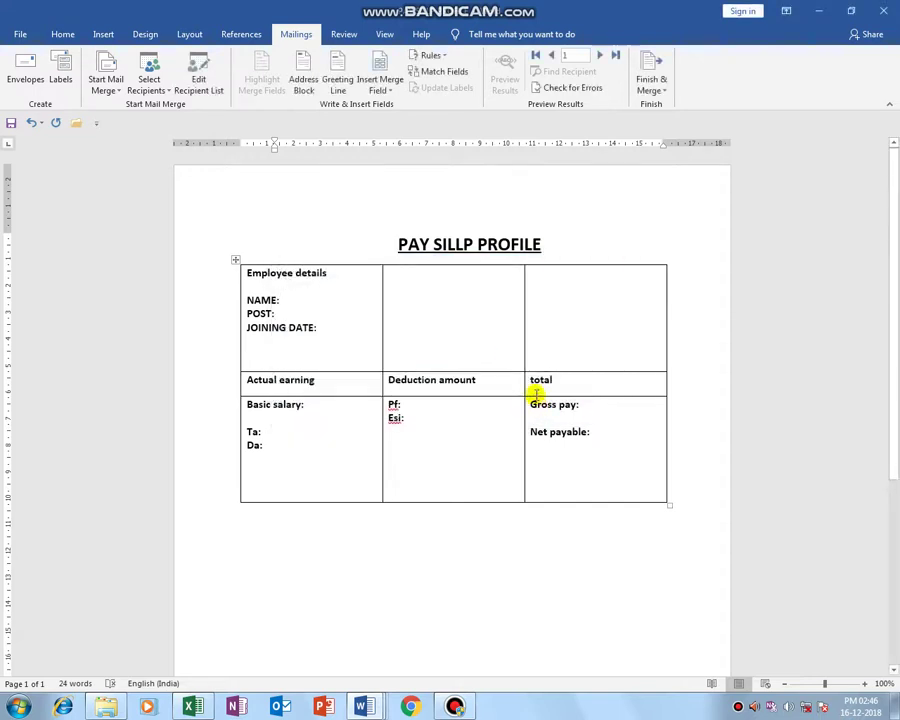
Step: Insert the first_name and last_name merge fields after NAME: in the pay slip table
left_click(383, 89)
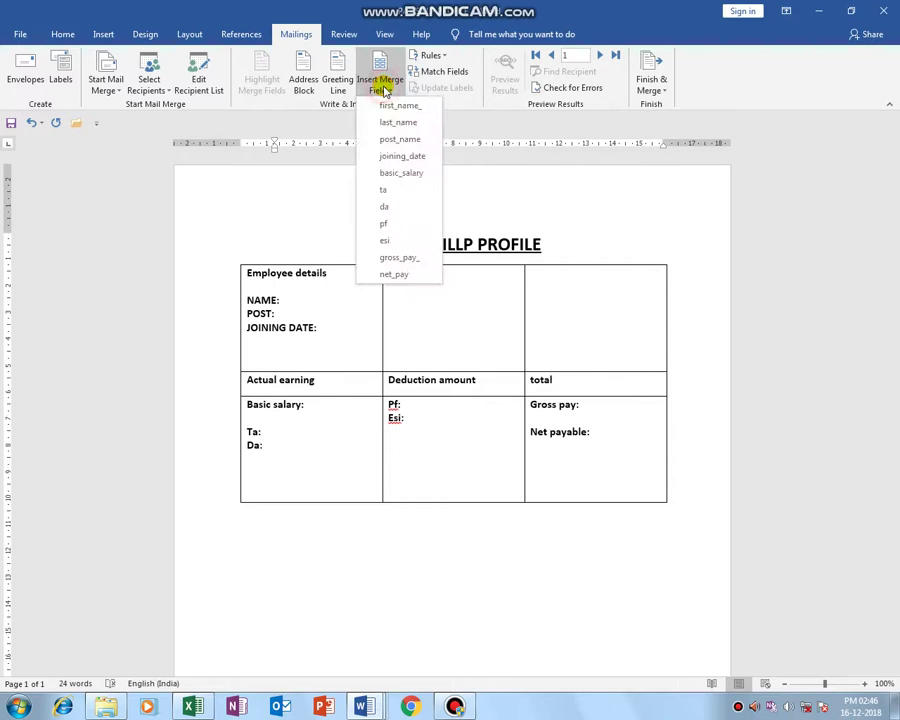
left_click(353, 299)
left_click(318, 296)
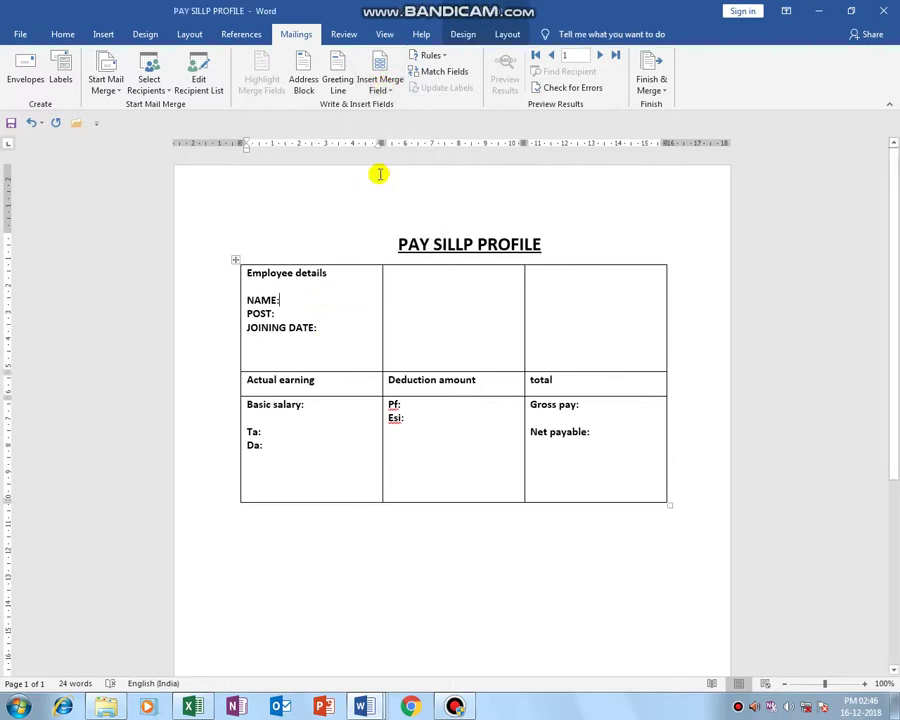
left_click(383, 86)
left_click(400, 106)
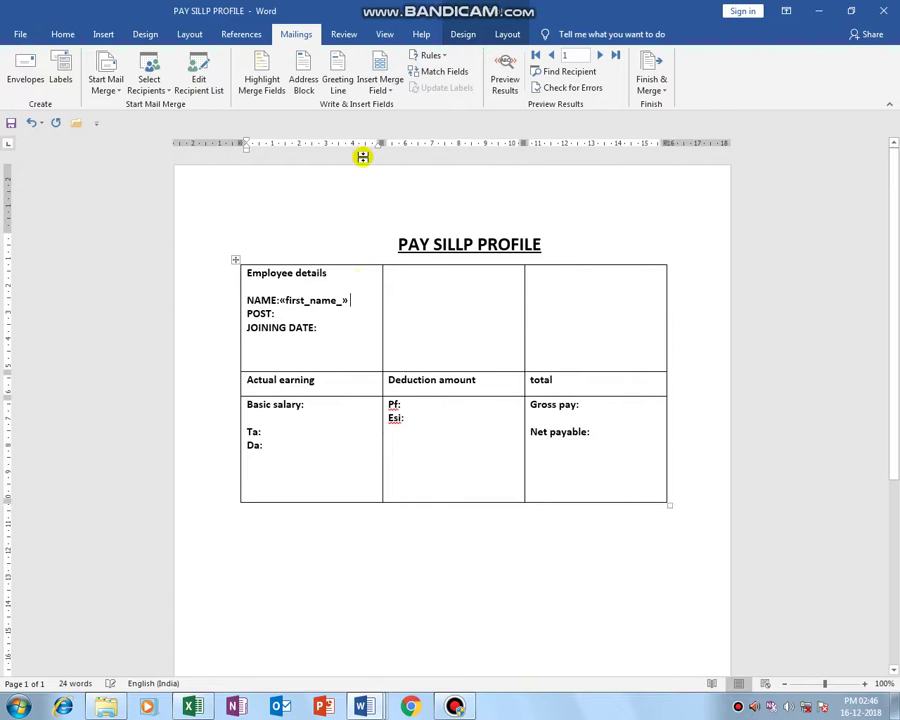
left_click(378, 88)
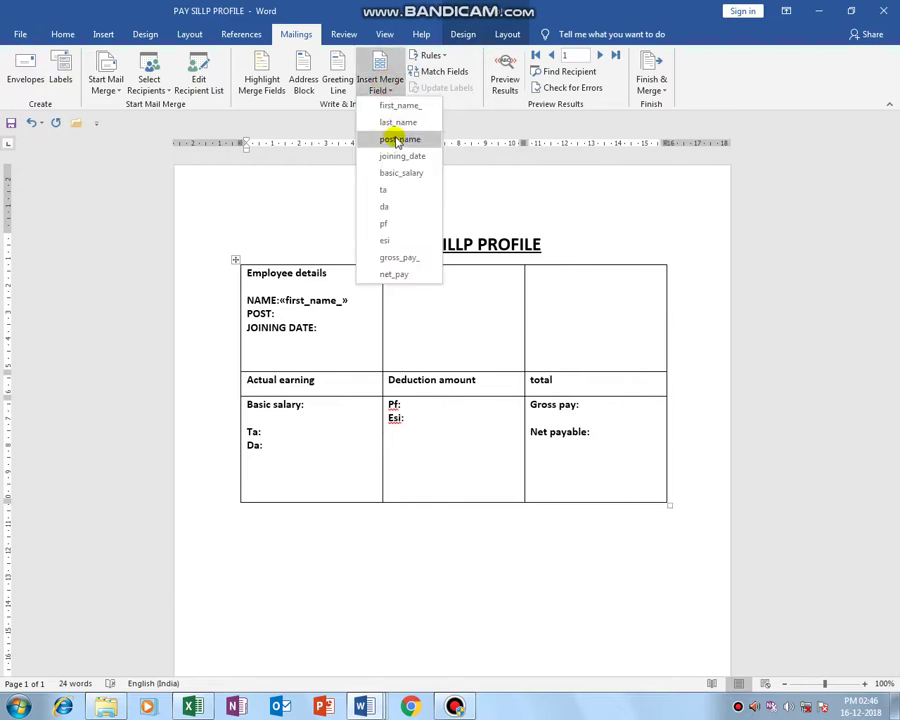
left_click(399, 122)
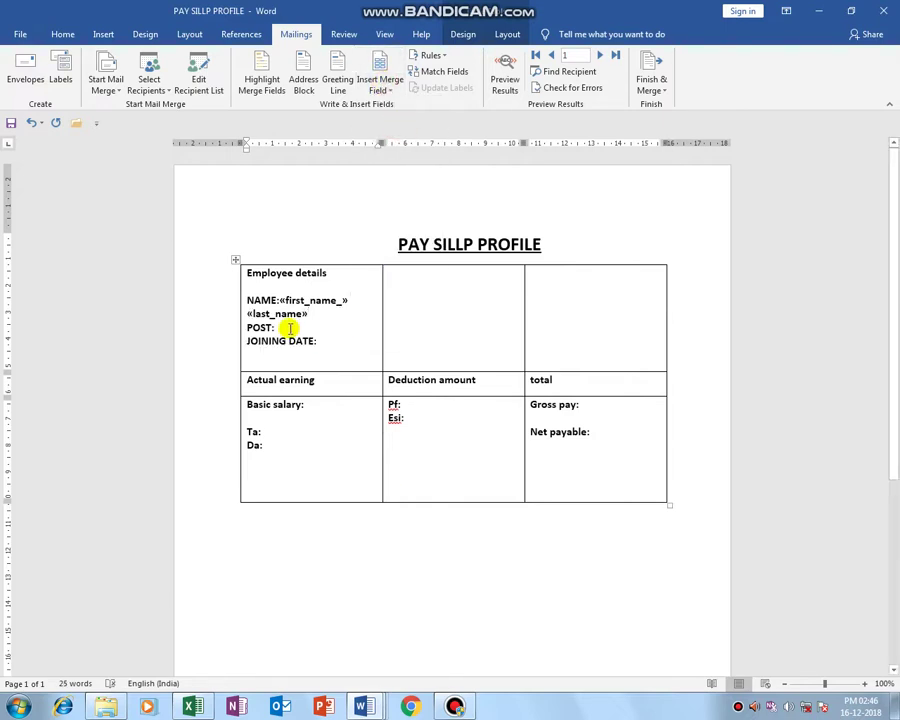
Step: Insert post_name after POST: and joining_date after JOINING DATE:
left_click(392, 89)
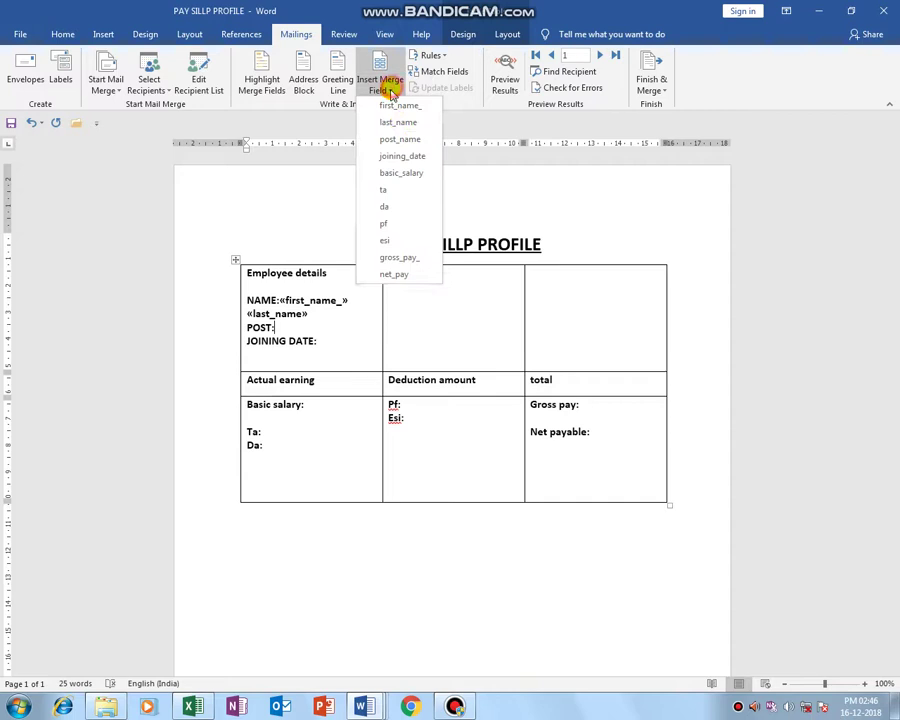
left_click(402, 139)
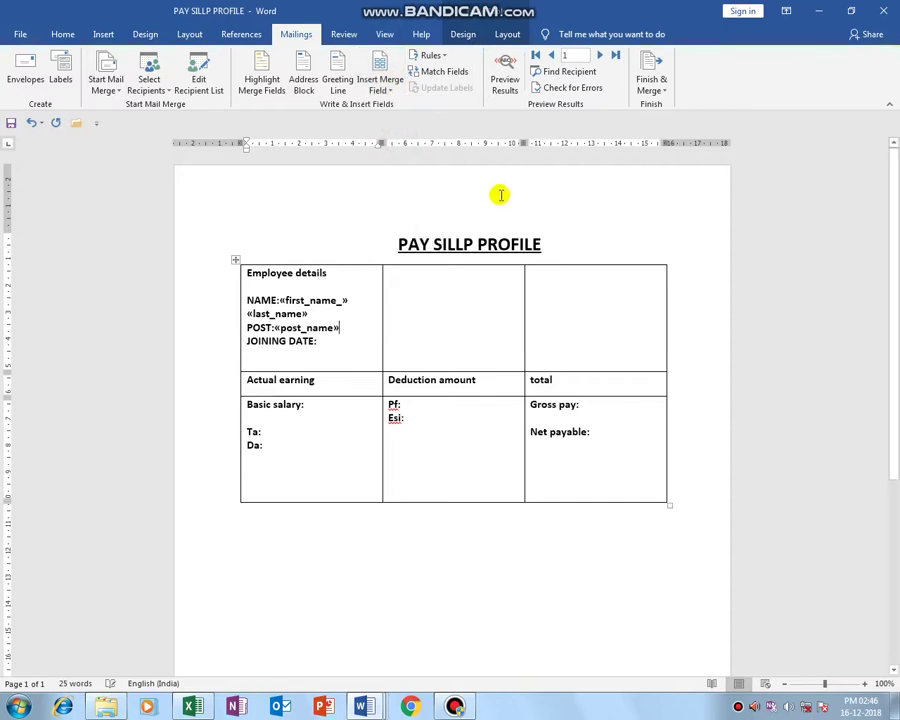
left_click(328, 327)
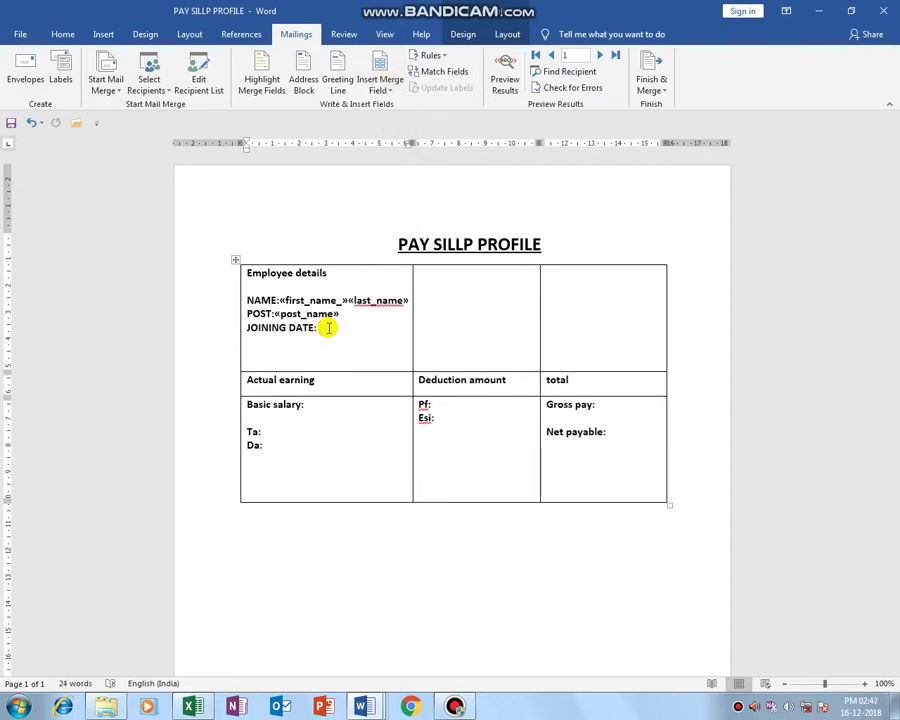
left_click(382, 88)
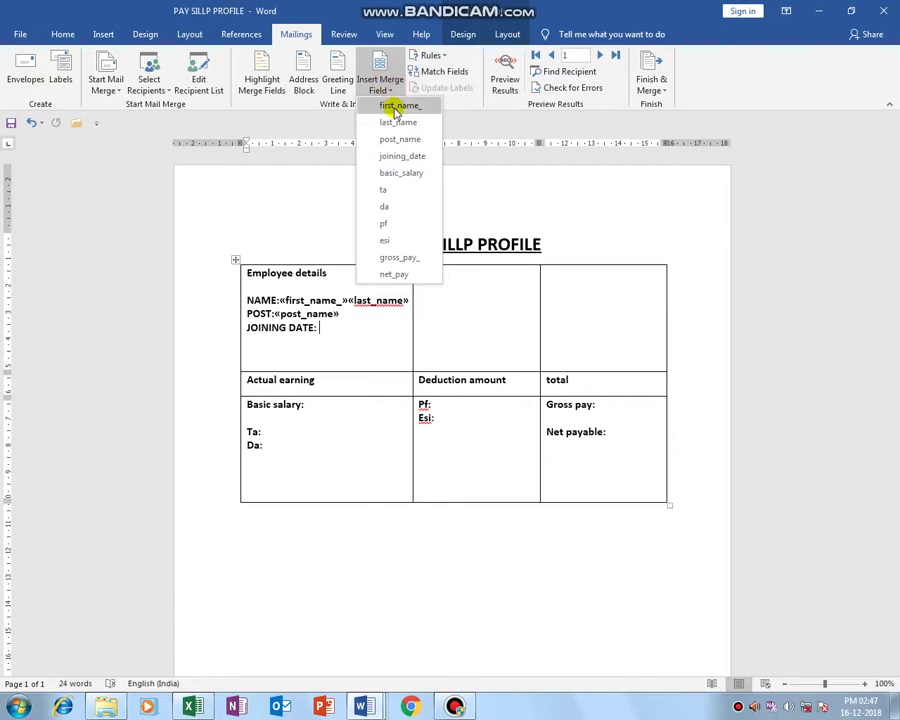
left_click(404, 157)
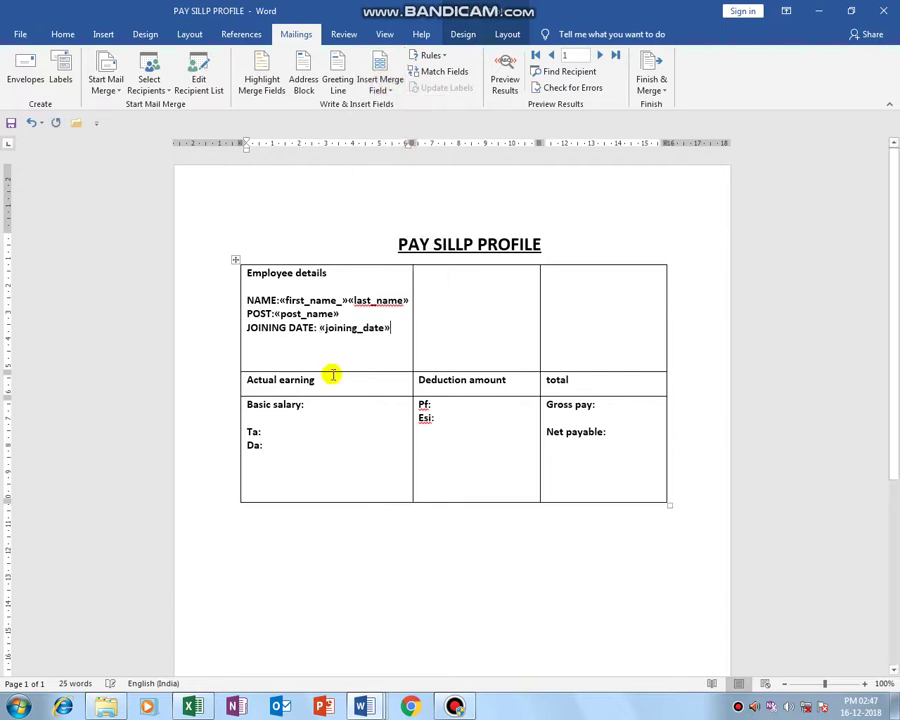
left_click(327, 403)
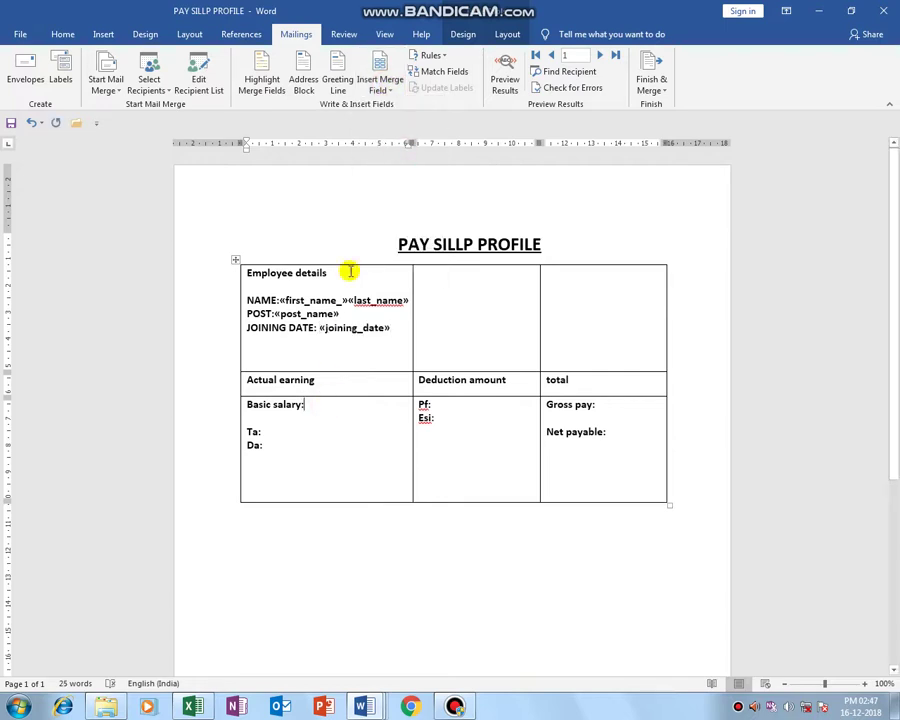
left_click(392, 88)
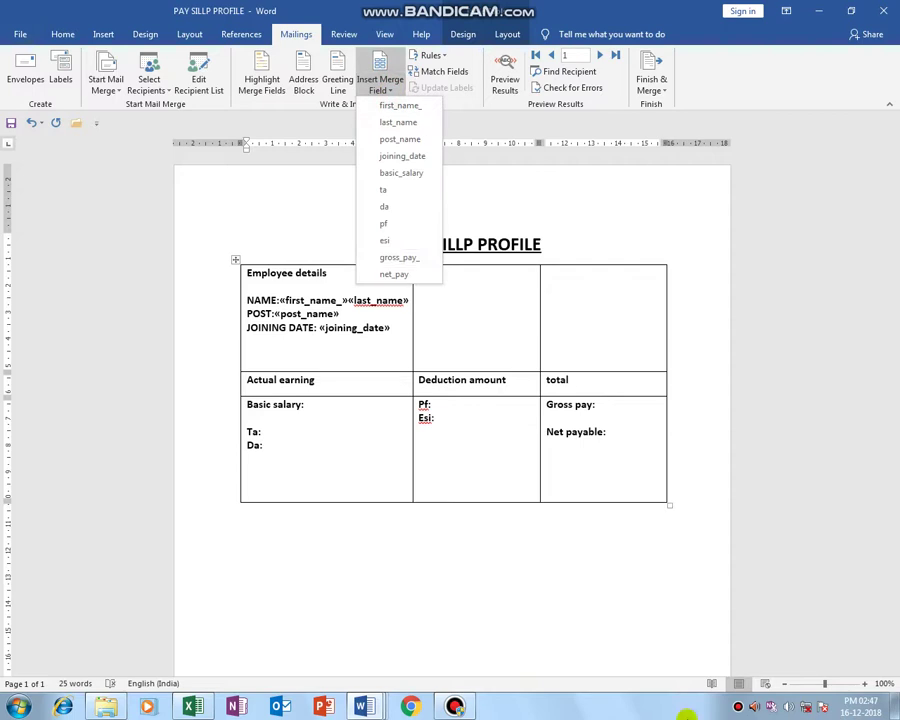
Step: Insert basic_salary, ta, da and pf merge fields, undoing a wrong ta placed after Pf:
left_click(415, 175)
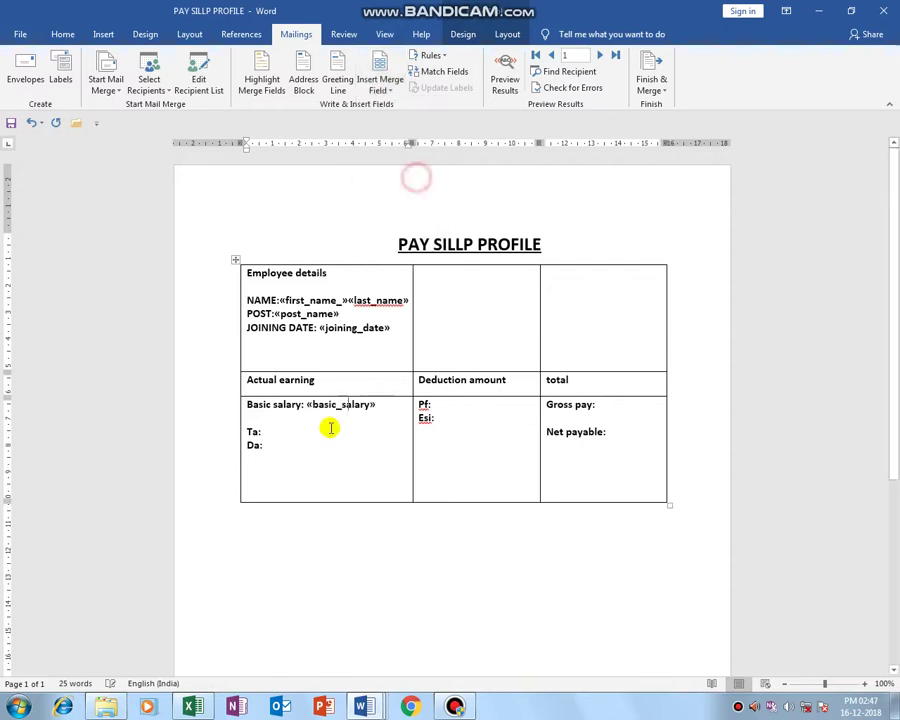
left_click(396, 88)
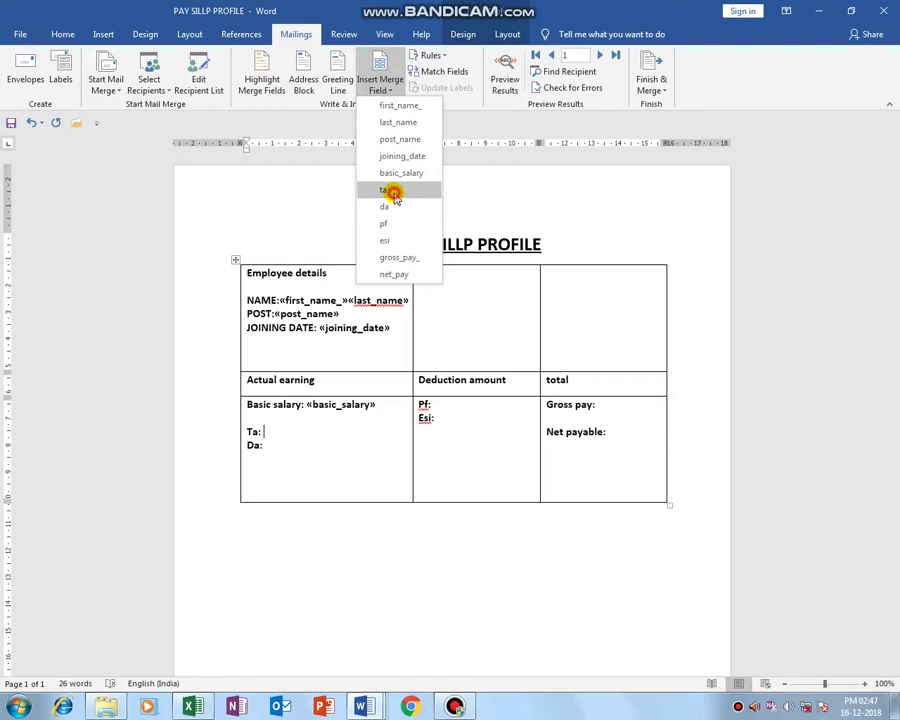
left_click(390, 190)
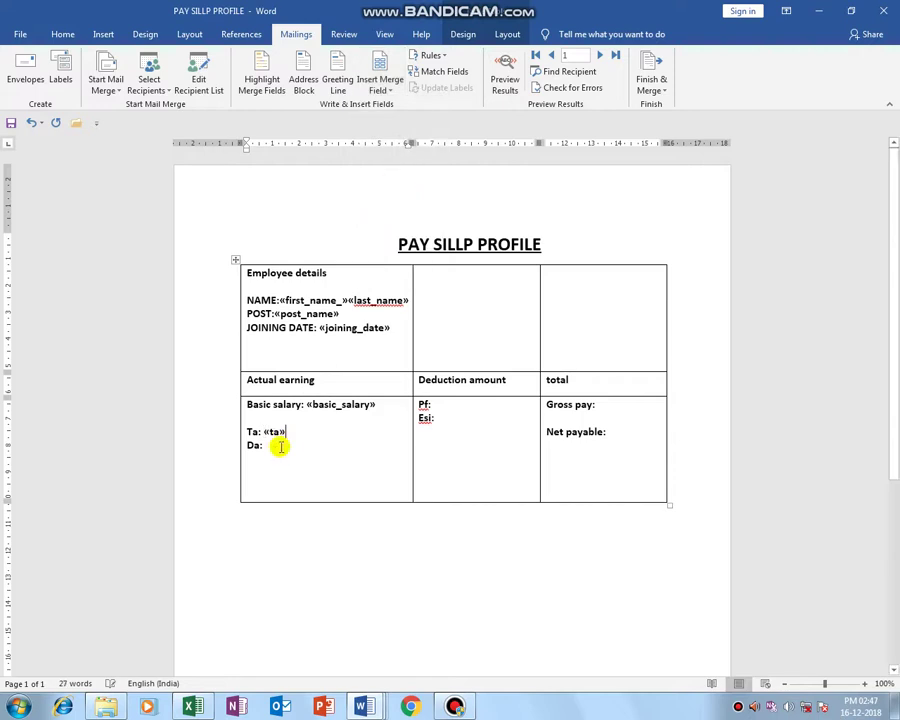
left_click(382, 88)
left_click(384, 205)
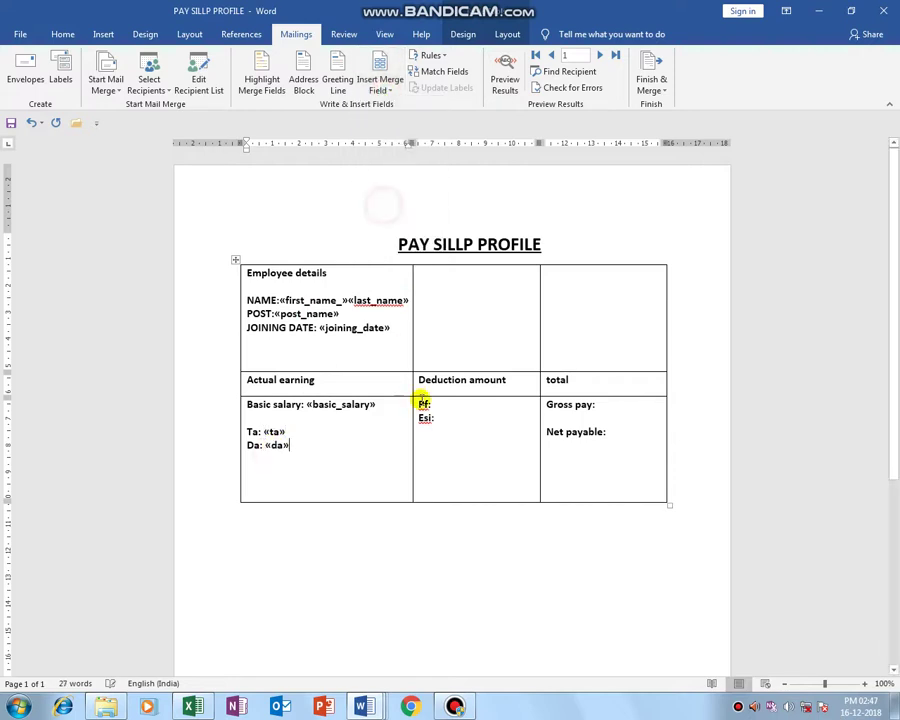
left_click(382, 88)
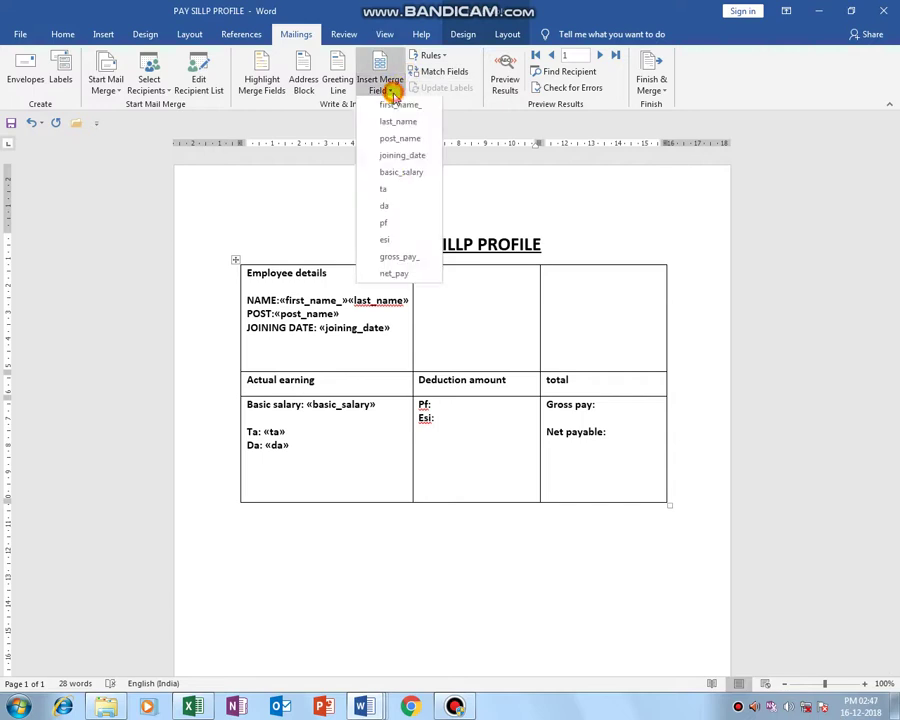
left_click(401, 190)
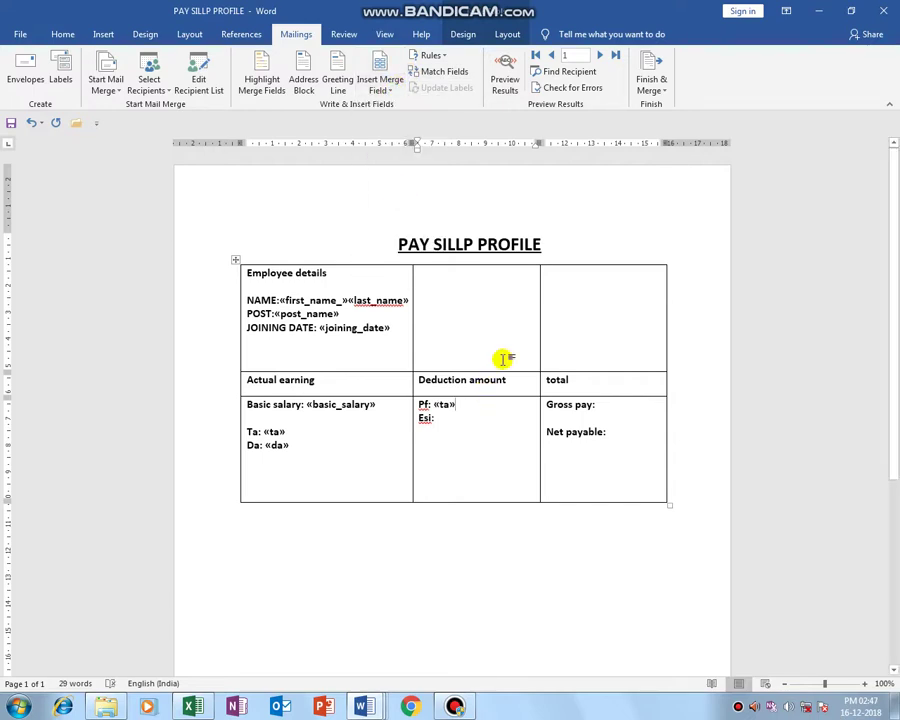
key("ctrl+z")
left_click(382, 85)
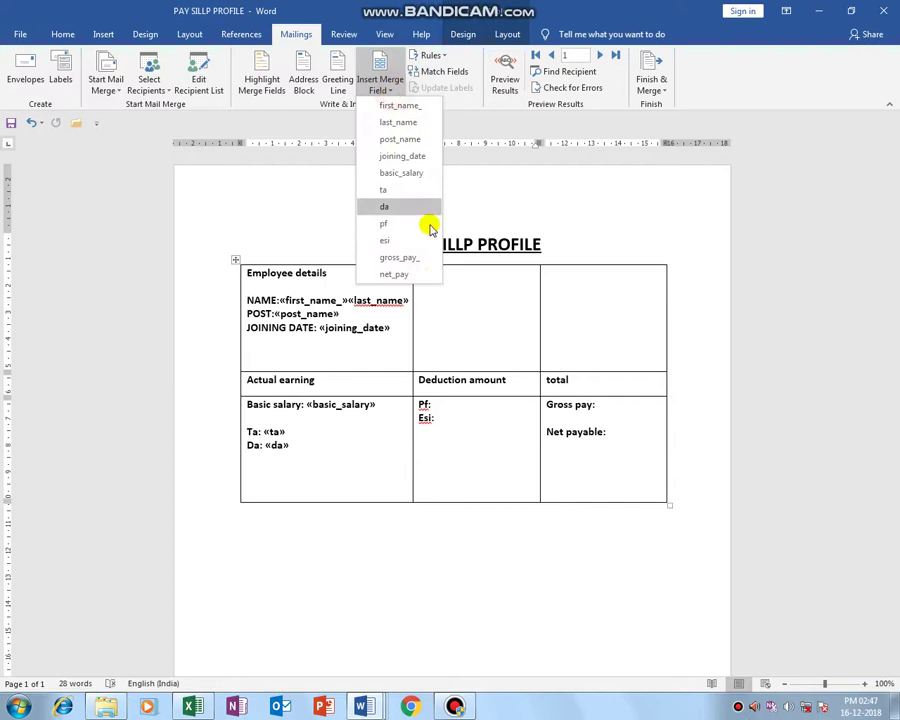
left_click(426, 227)
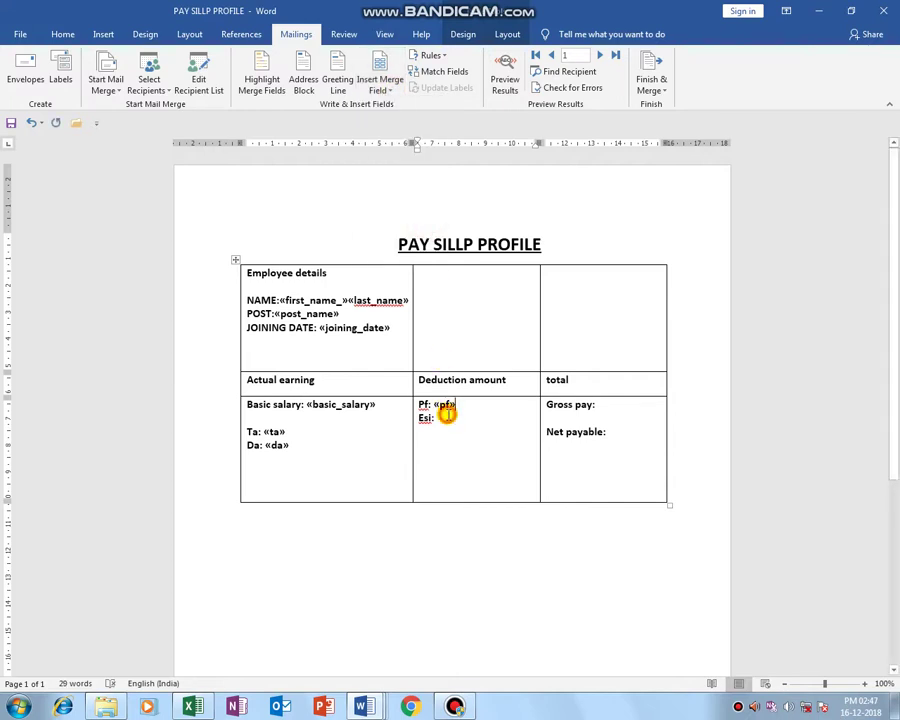
Step: Insert the esi, gross_pay_ and net_pay merge fields after Esi, Gross pay and Net payable
left_click(382, 85)
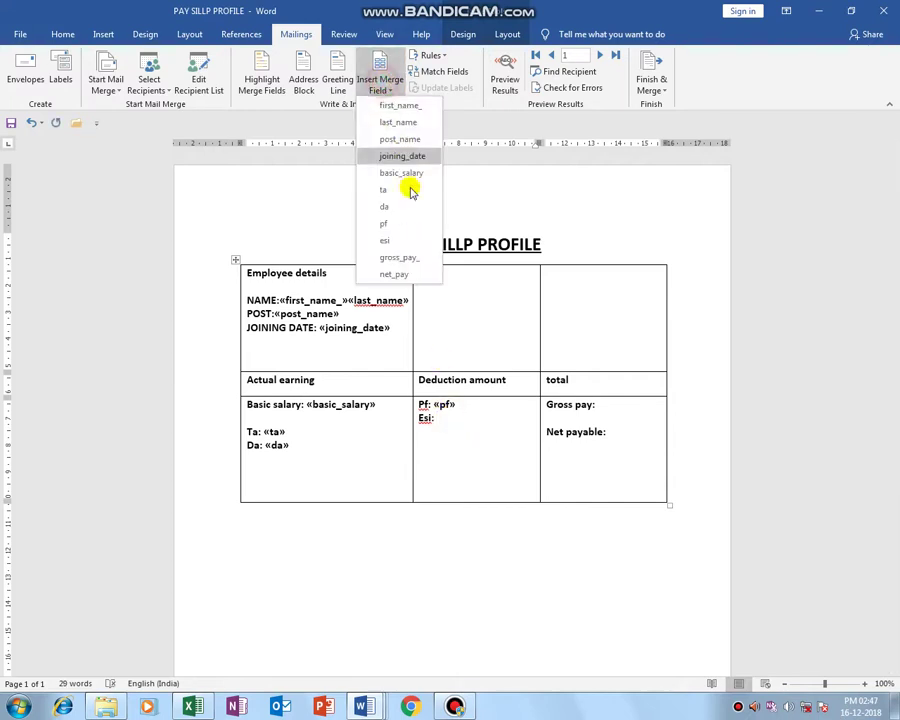
left_click(401, 240)
left_click(610, 402)
left_click(380, 90)
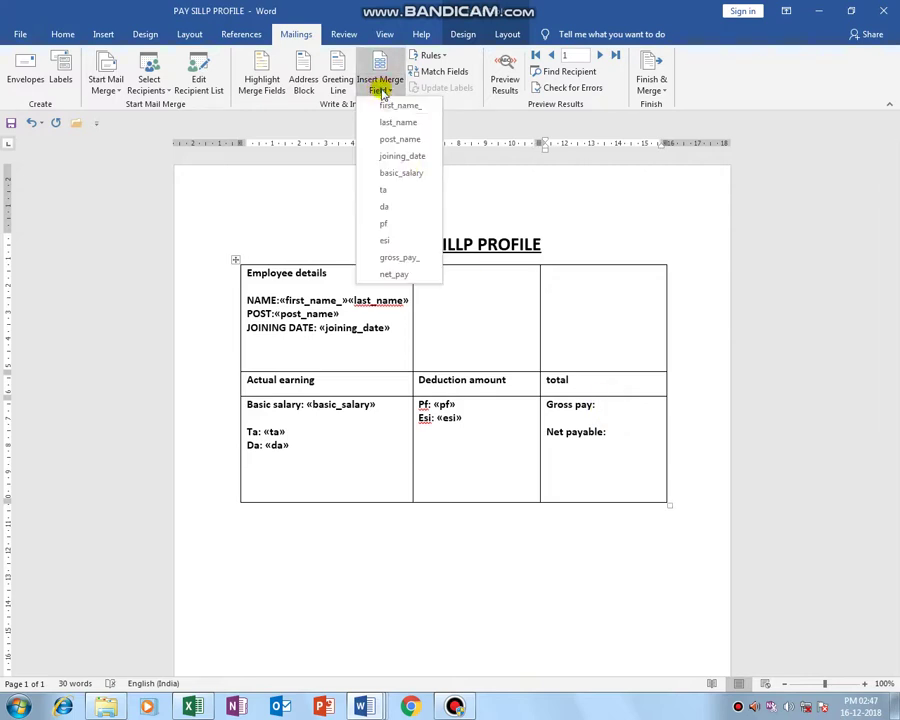
left_click(400, 257)
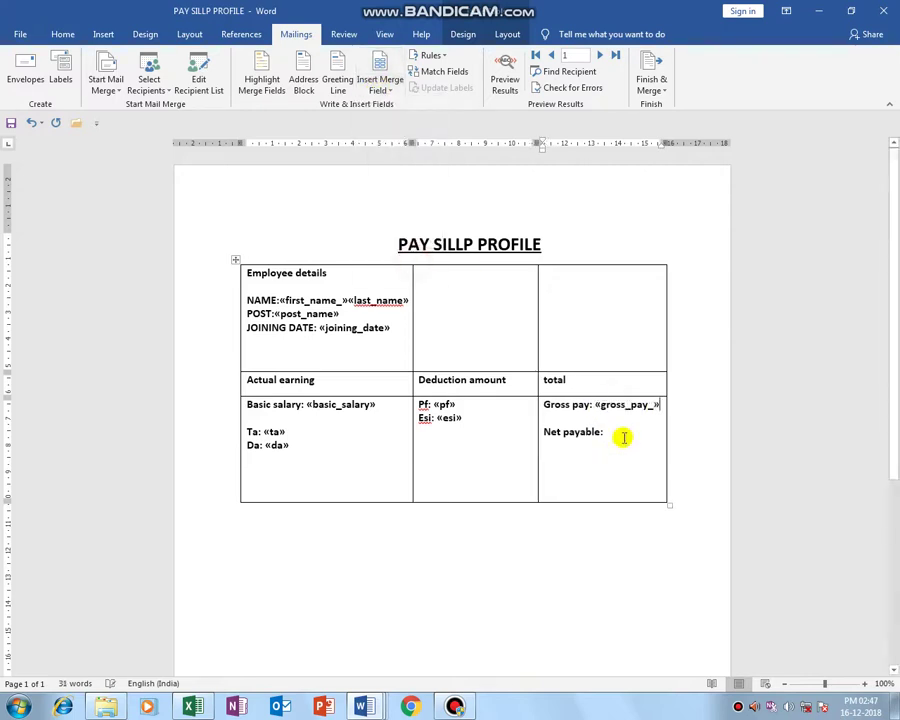
left_click(380, 90)
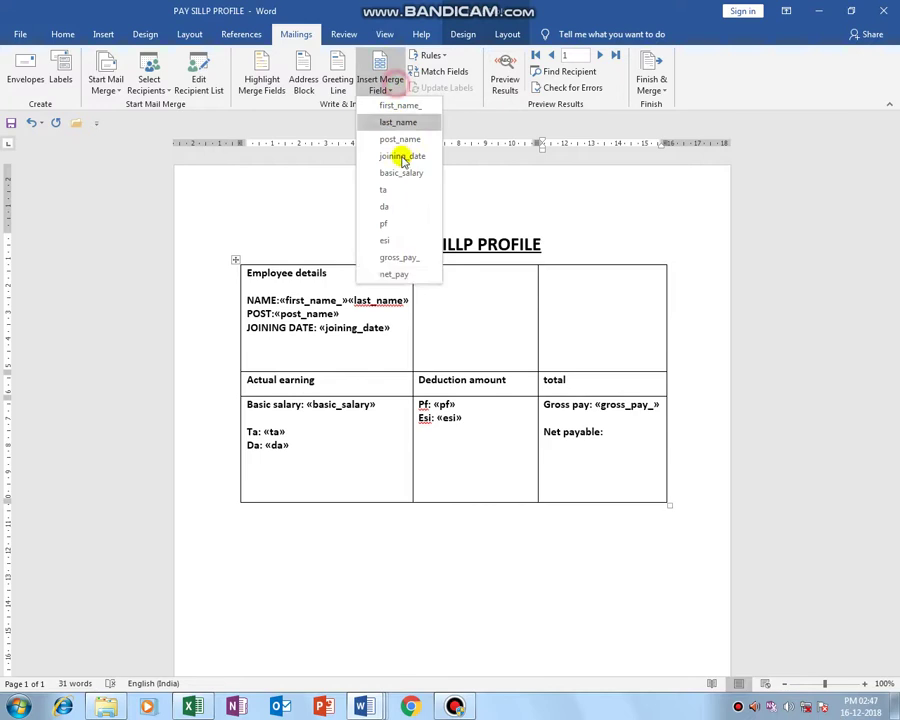
left_click(395, 274)
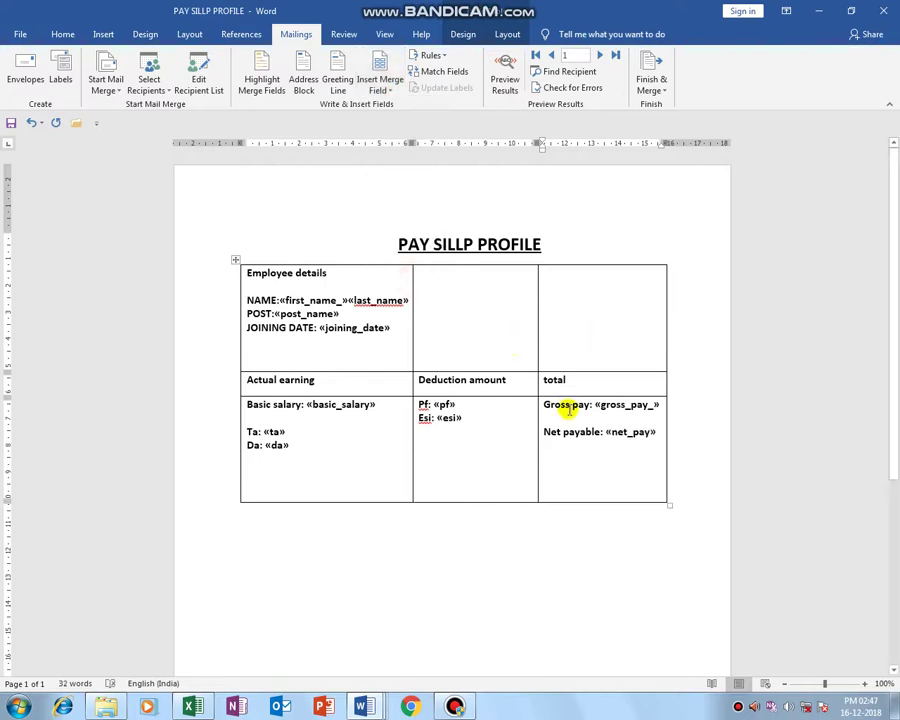
left_click(651, 80)
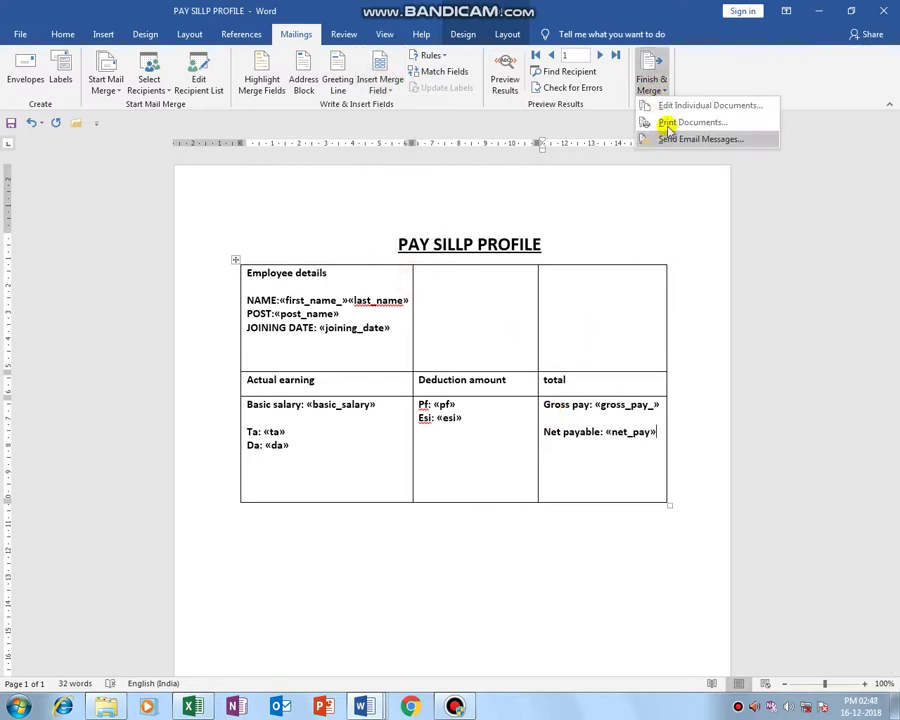
Step: Merge all records into individual documents and review the five resulting pay slip pages
left_click(676, 108)
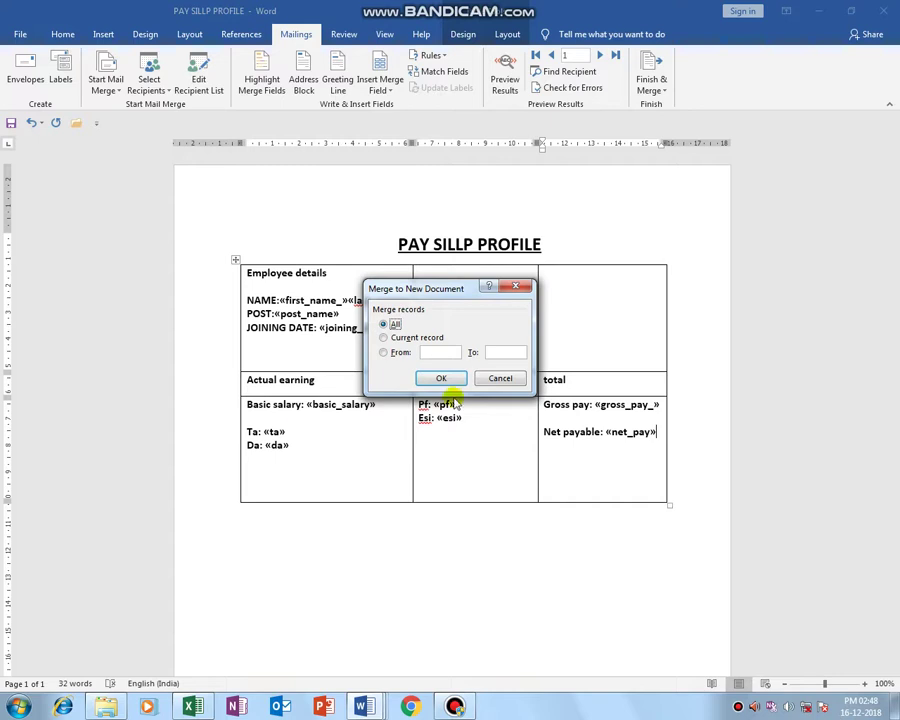
left_click(457, 384)
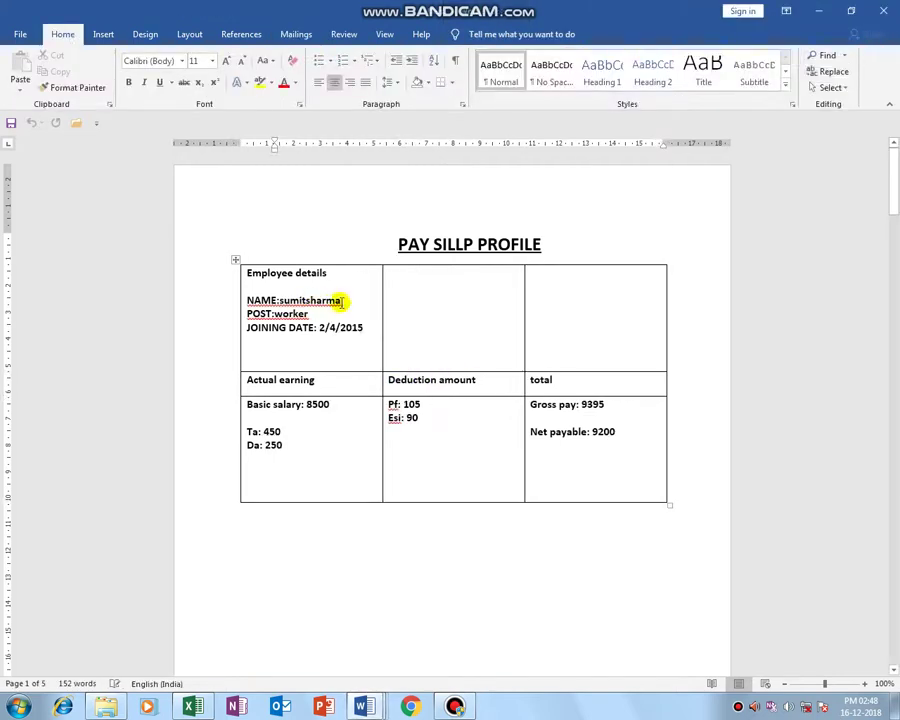
scroll(344, 301, "down", 2)
scroll(348, 326, "down", 4)
scroll(348, 326, "down", 4)
scroll(348, 326, "down", 4)
scroll(351, 352, "down", 3)
scroll(353, 360, "down", 3)
scroll(353, 364, "down", 9)
scroll(358, 368, "down", 4)
scroll(358, 368, "down", 4)
scroll(358, 366, "down", 5)
scroll(360, 372, "down", 5)
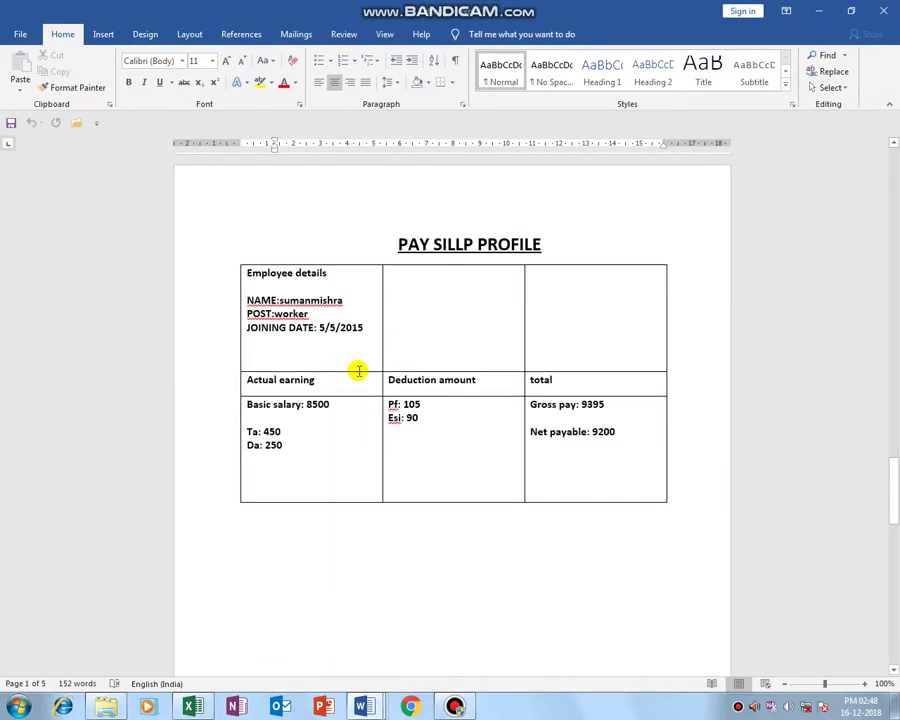
scroll(366, 368, "down", 4)
scroll(366, 390, "down", 4)
scroll(367, 420, "down", 3)
scroll(370, 426, "up", 2)
scroll(372, 426, "up", 6)
scroll(371, 426, "up", 14)
scroll(371, 424, "up", 7)
scroll(371, 424, "up", 5)
left_click(295, 35)
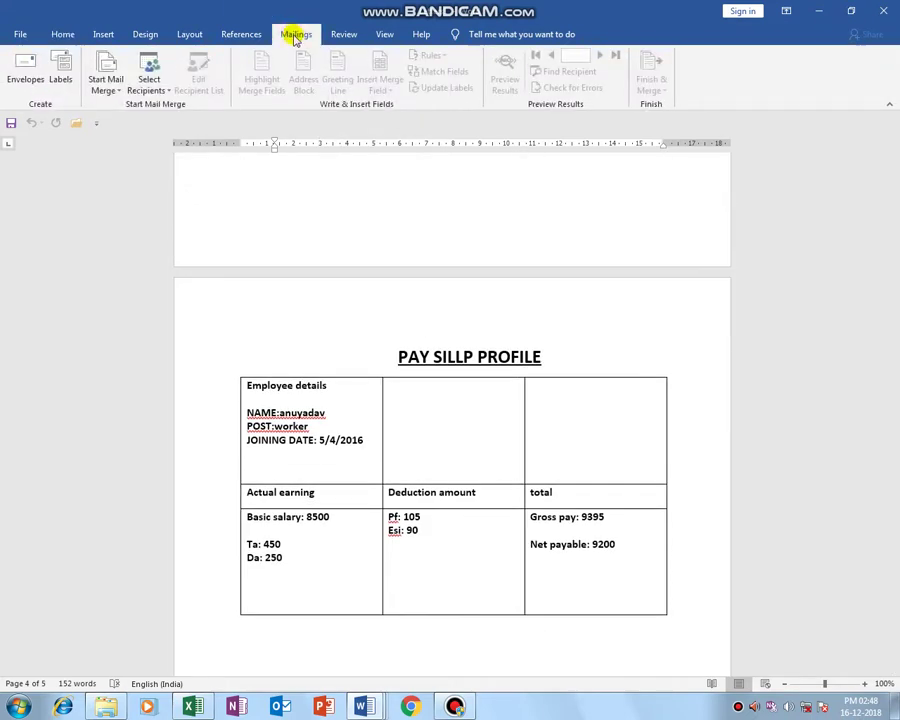